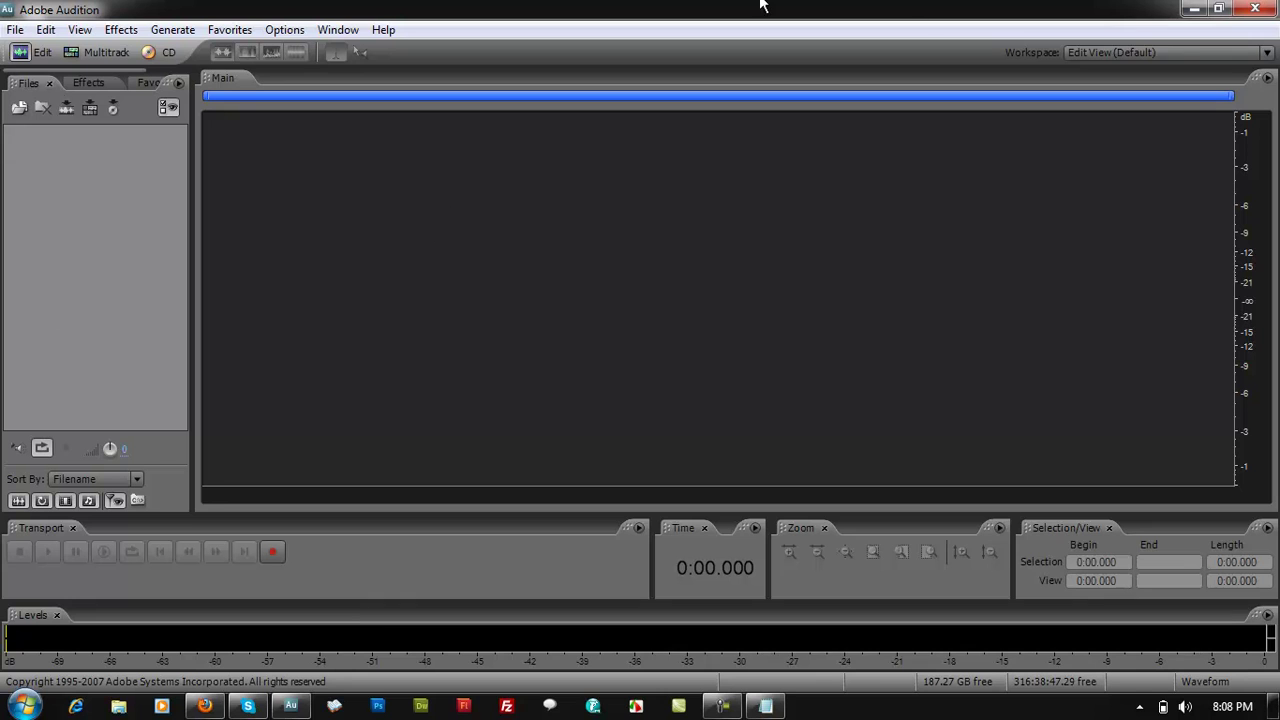
# Step: Make the main waveform panel active and browse the View menu options
pyautogui.click(340, 108)
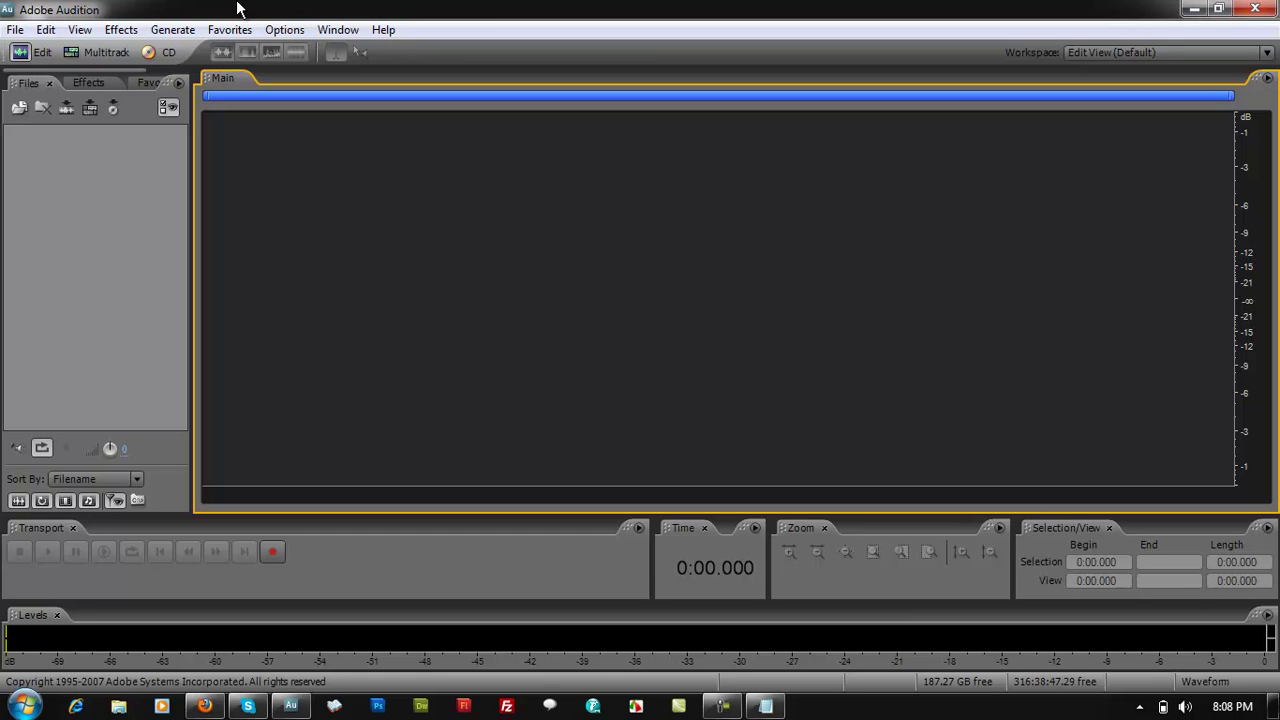
pyautogui.click(78, 35)
pyautogui.click(786, 8)
pyautogui.click(79, 31)
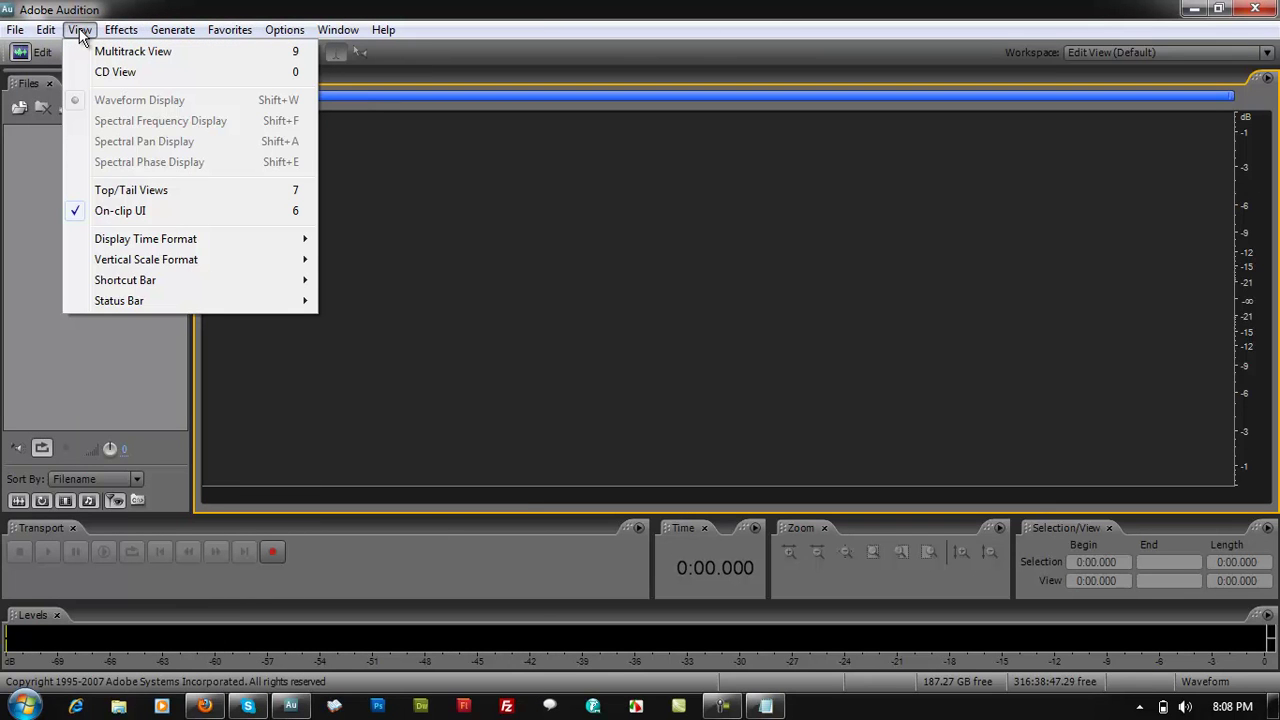
# Step: In Preferences > Colors, switch the colour preset to (Default Scheme) and apply it
pyautogui.moveTo(52, 34)
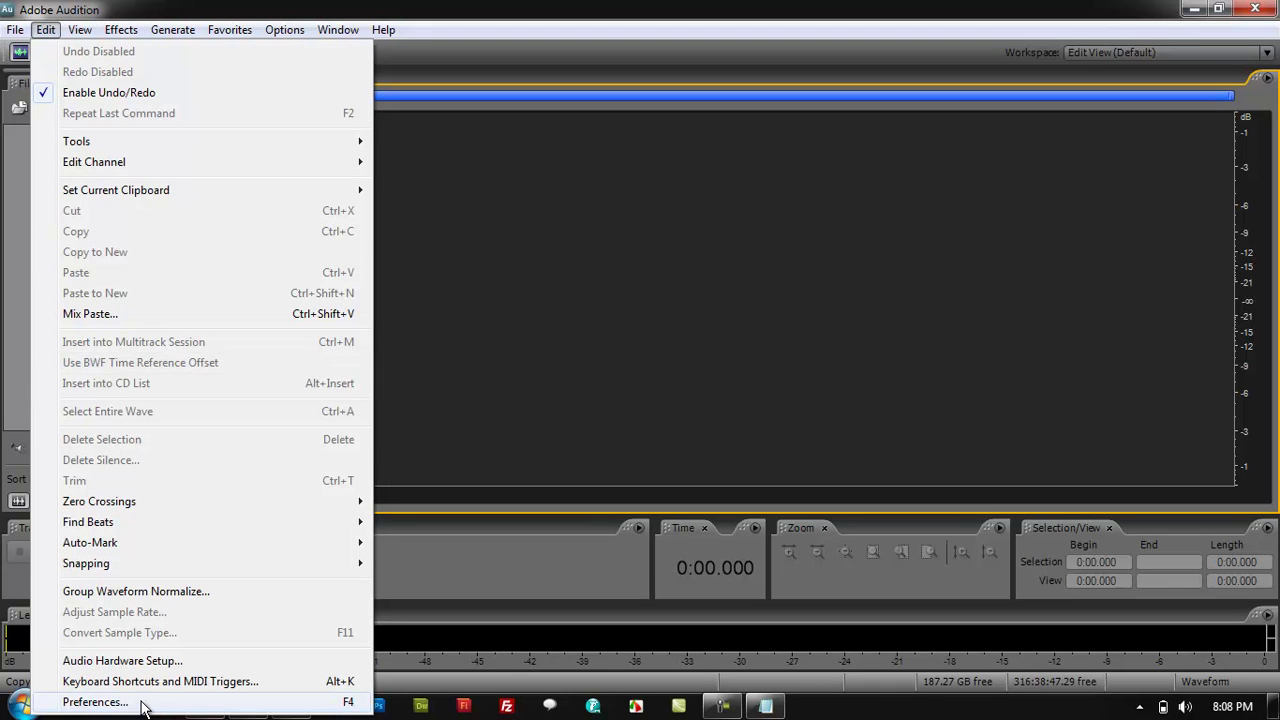
pyautogui.click(95, 702)
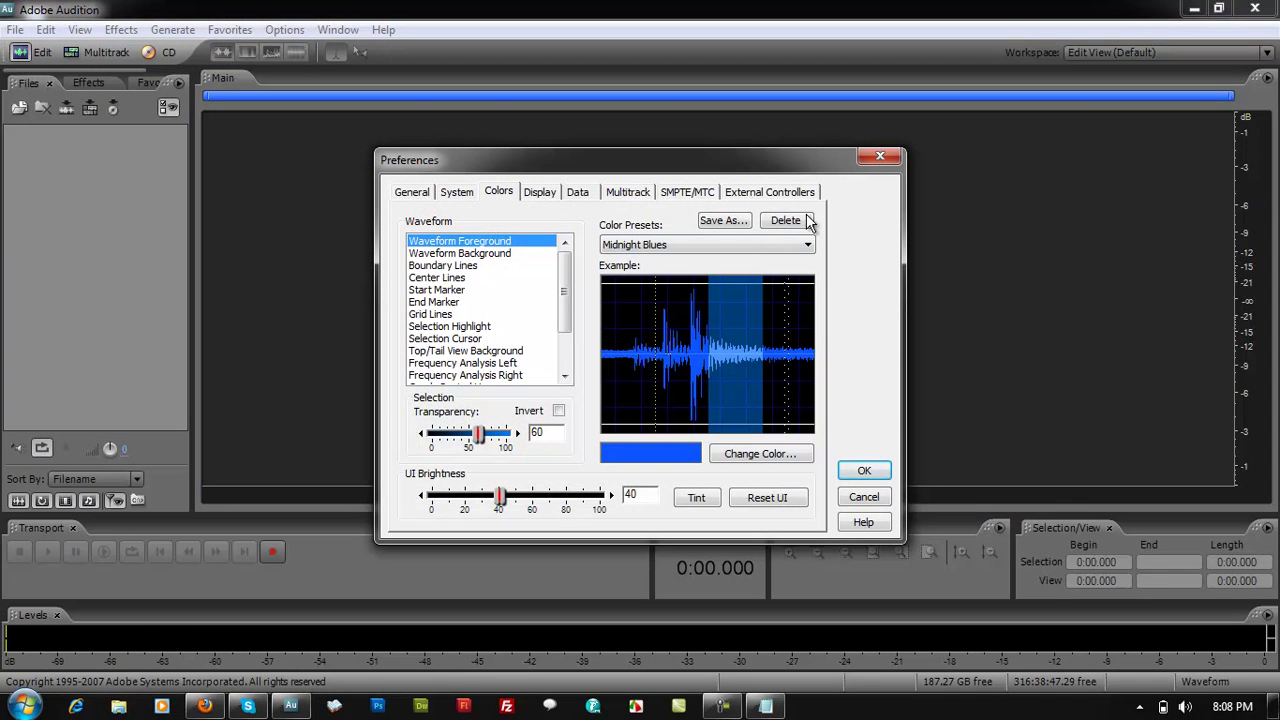
pyautogui.click(410, 194)
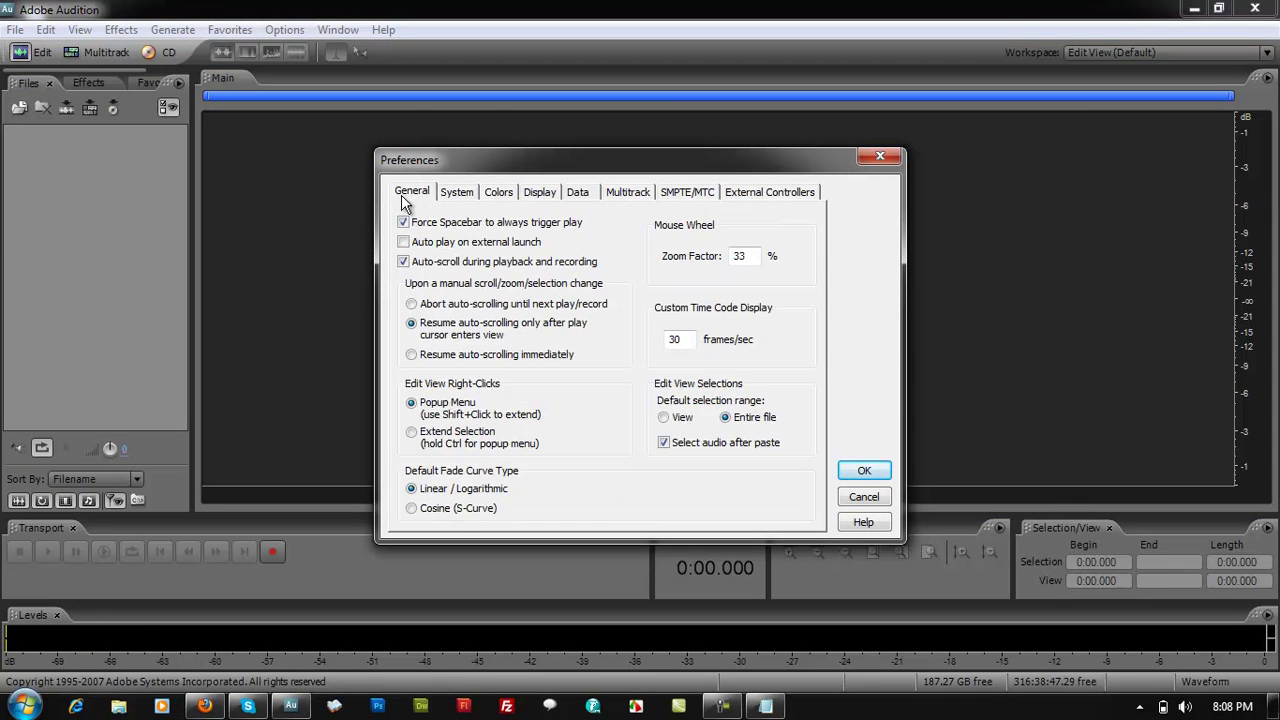
pyautogui.click(462, 199)
pyautogui.click(500, 196)
pyautogui.click(574, 196)
pyautogui.click(500, 196)
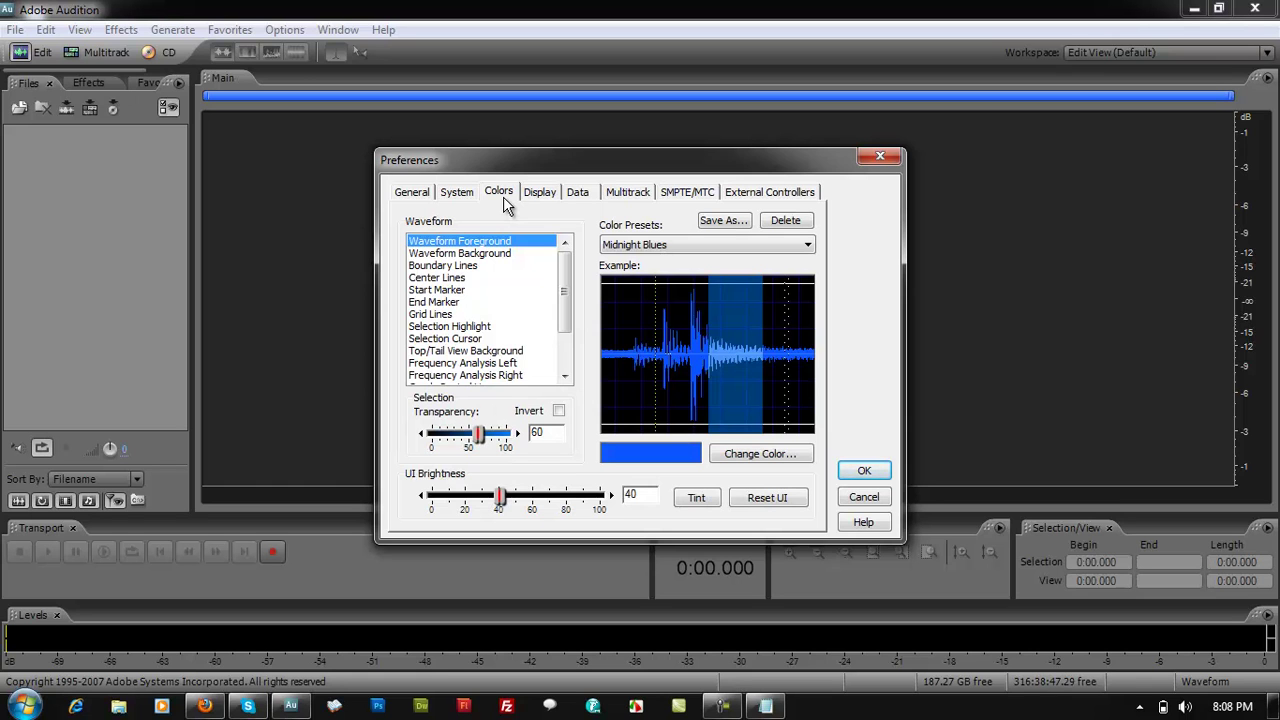
pyautogui.click(737, 250)
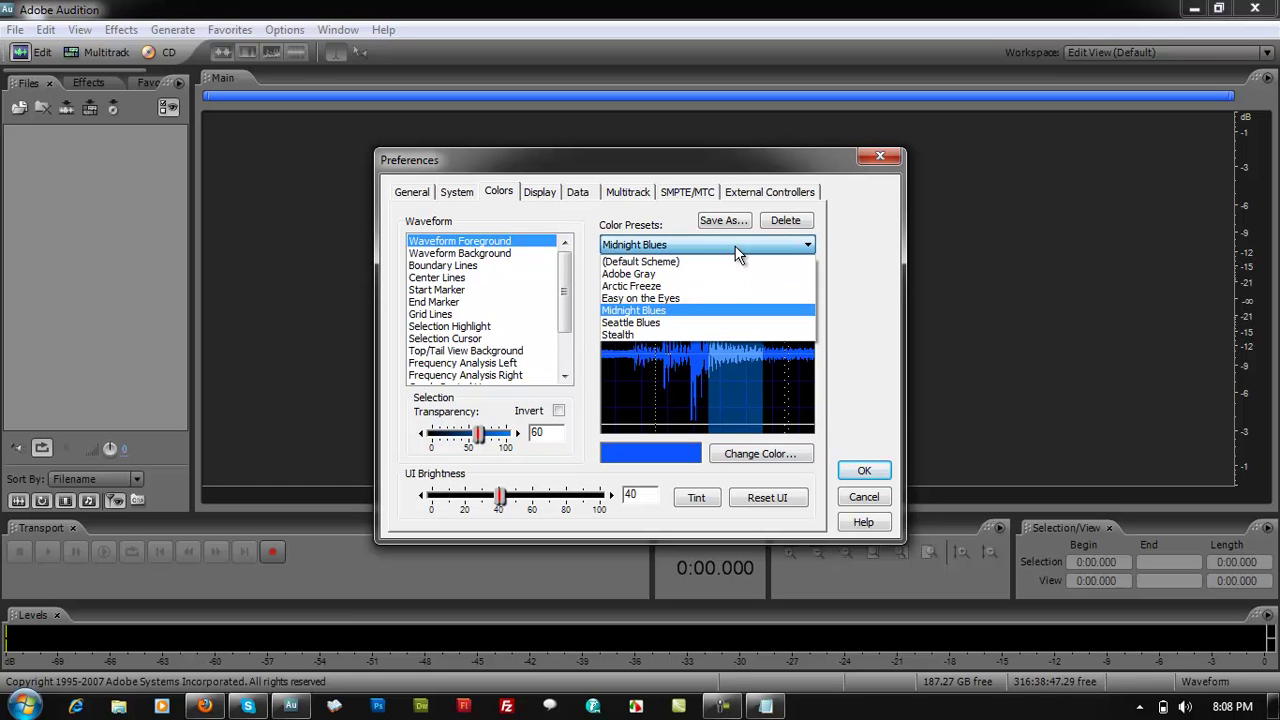
pyautogui.click(664, 262)
pyautogui.click(864, 470)
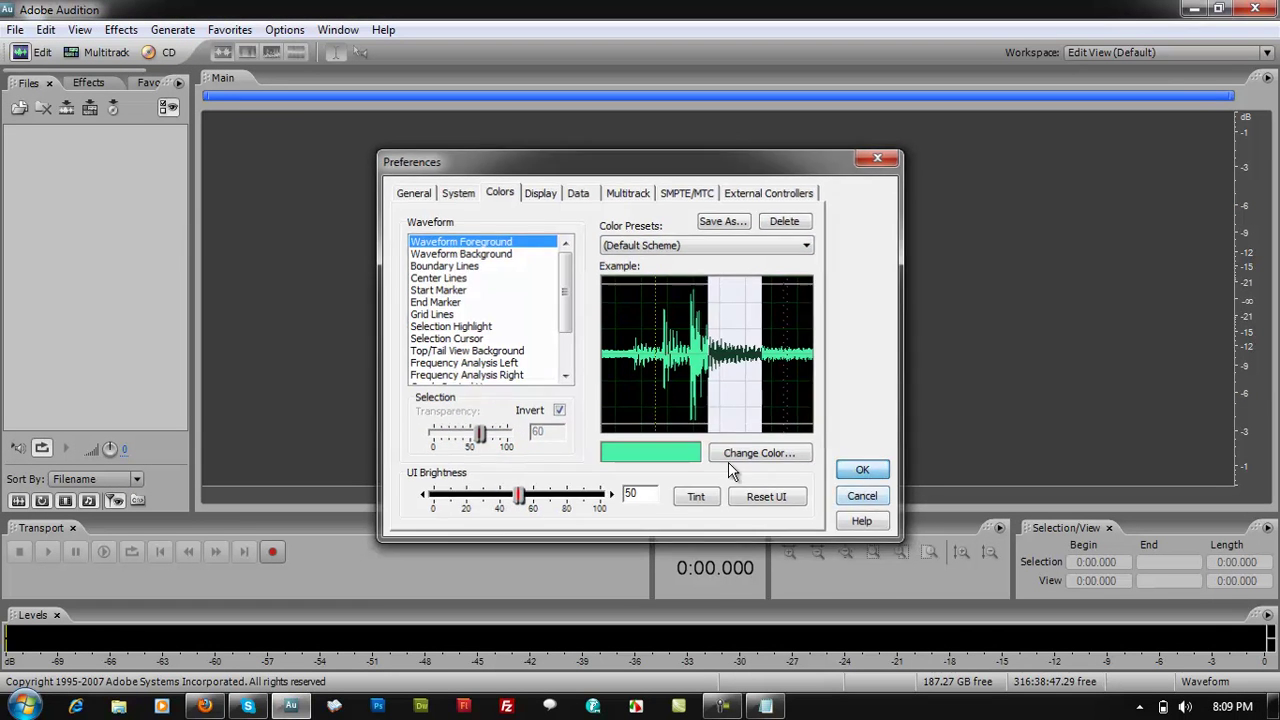
# Step: Record a take into a new 44100 Hz stereo 16-bit file, then select and delete it
pyautogui.click(280, 556)
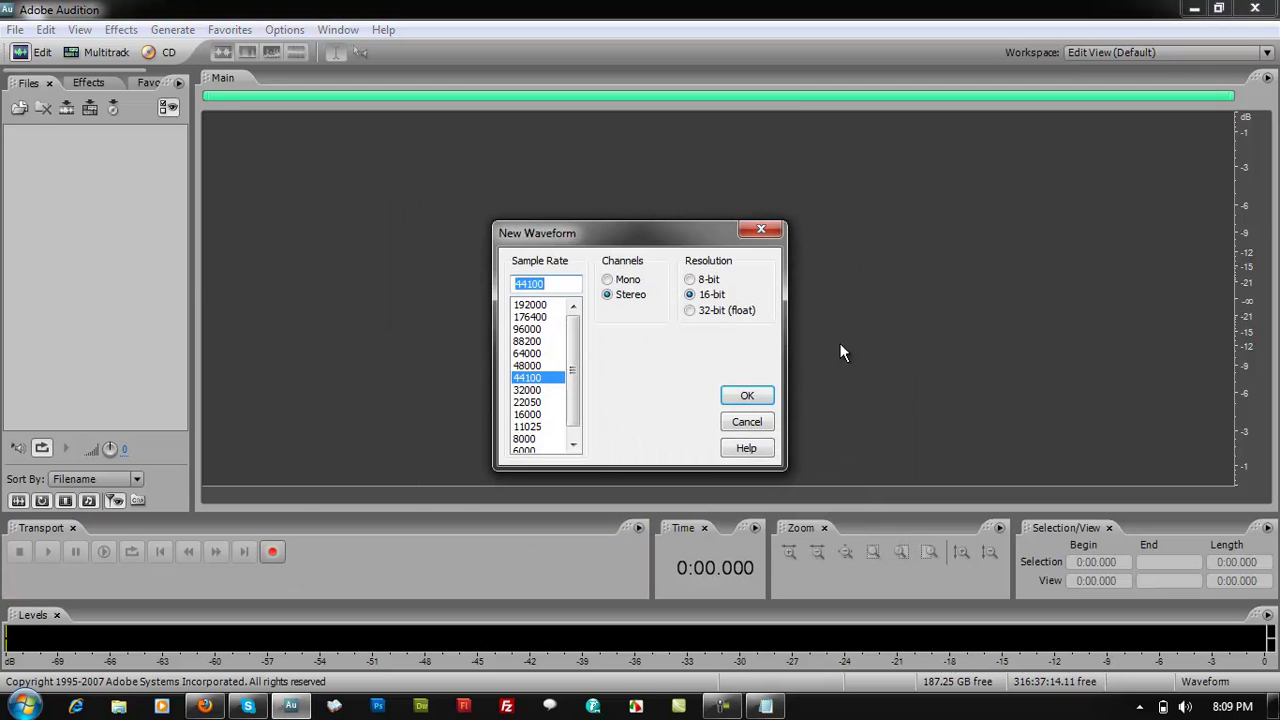
pyautogui.click(762, 398)
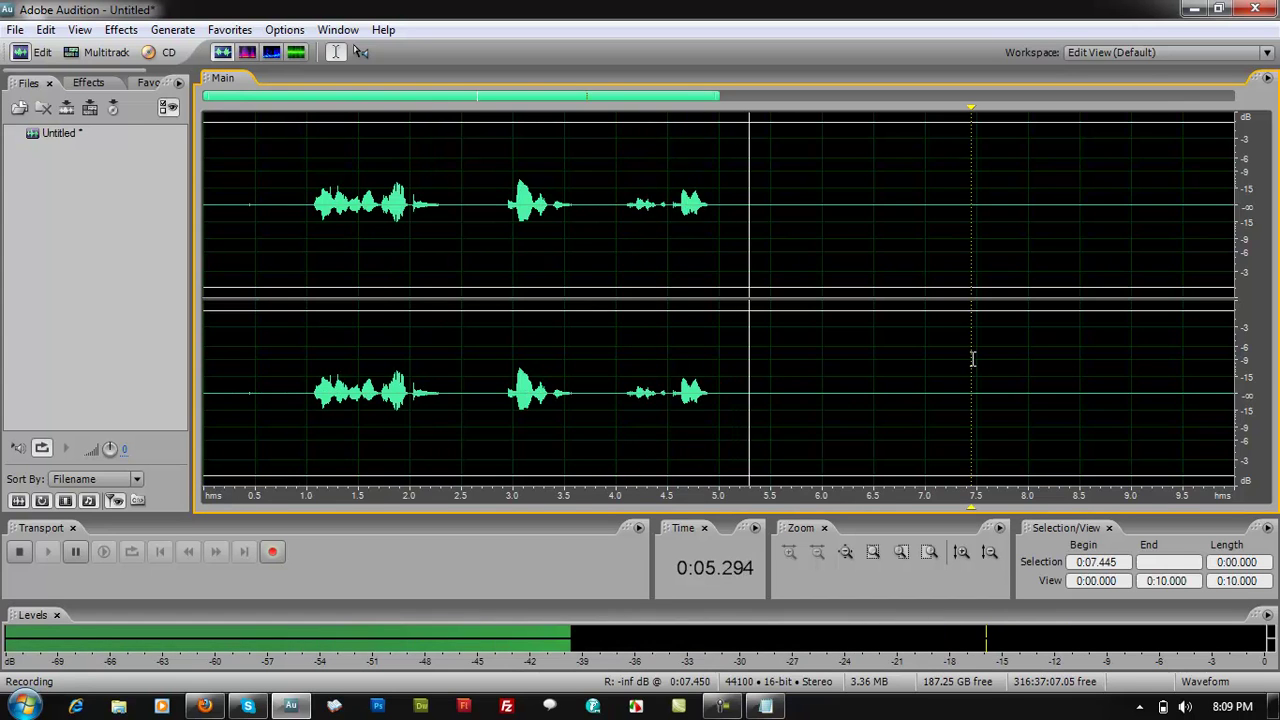
pyautogui.press('space')
pyautogui.click(632, 357)
pyautogui.moveTo(380, 234); pyautogui.dragTo(1230, 240)
pyautogui.click(630, 225)
pyautogui.doubleClick(543, 270)
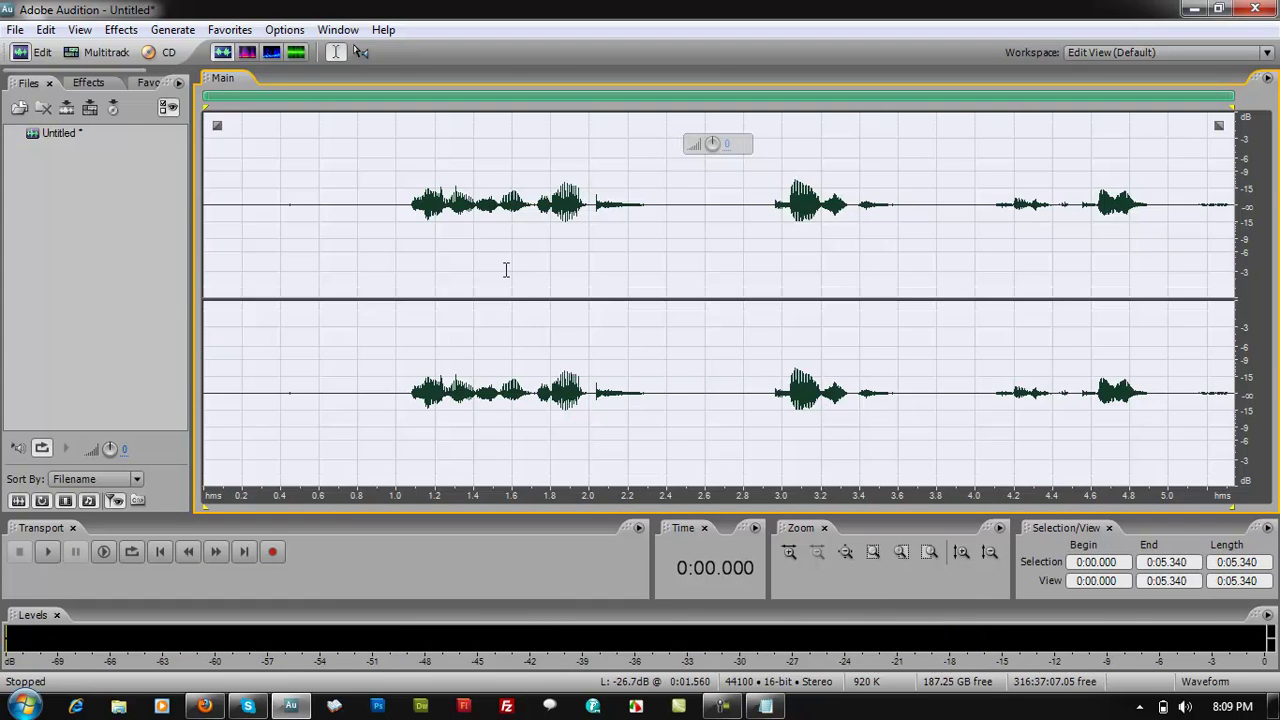
pyautogui.press('Delete')
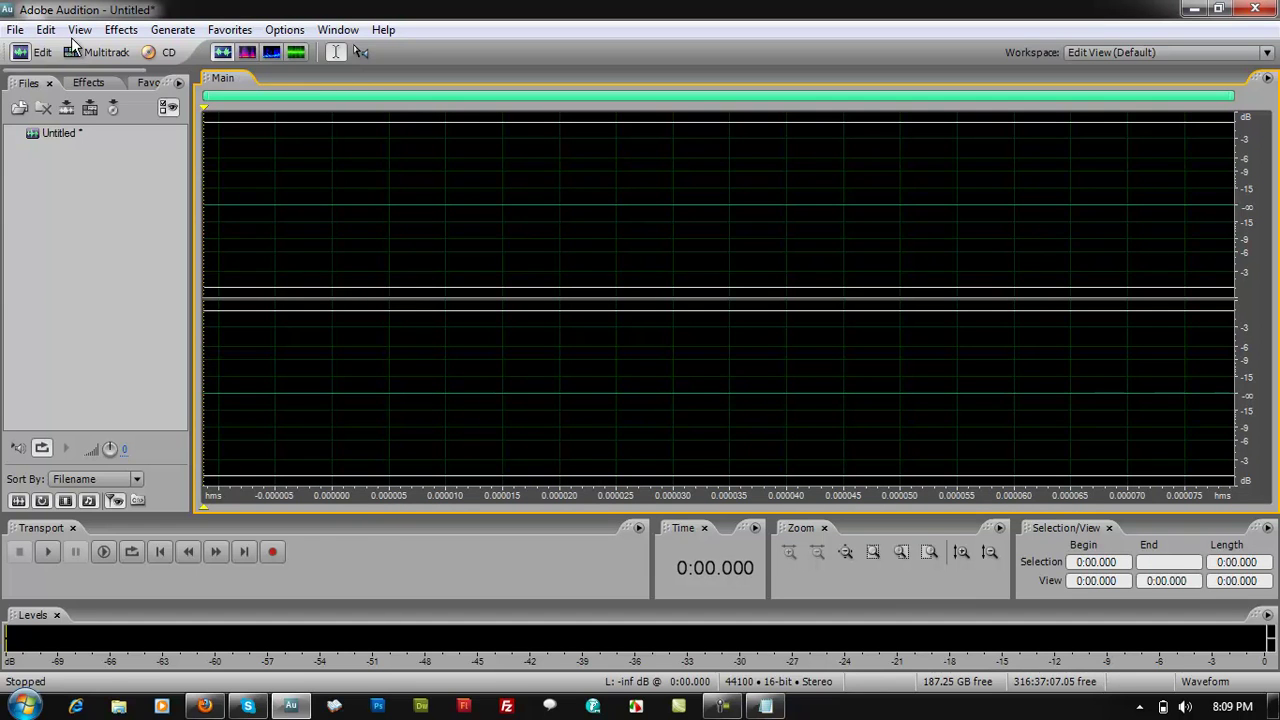
# Step: Preview the Adobe Gray colour preset in Preferences without keeping it
pyautogui.click(46, 29)
pyautogui.click(100, 701)
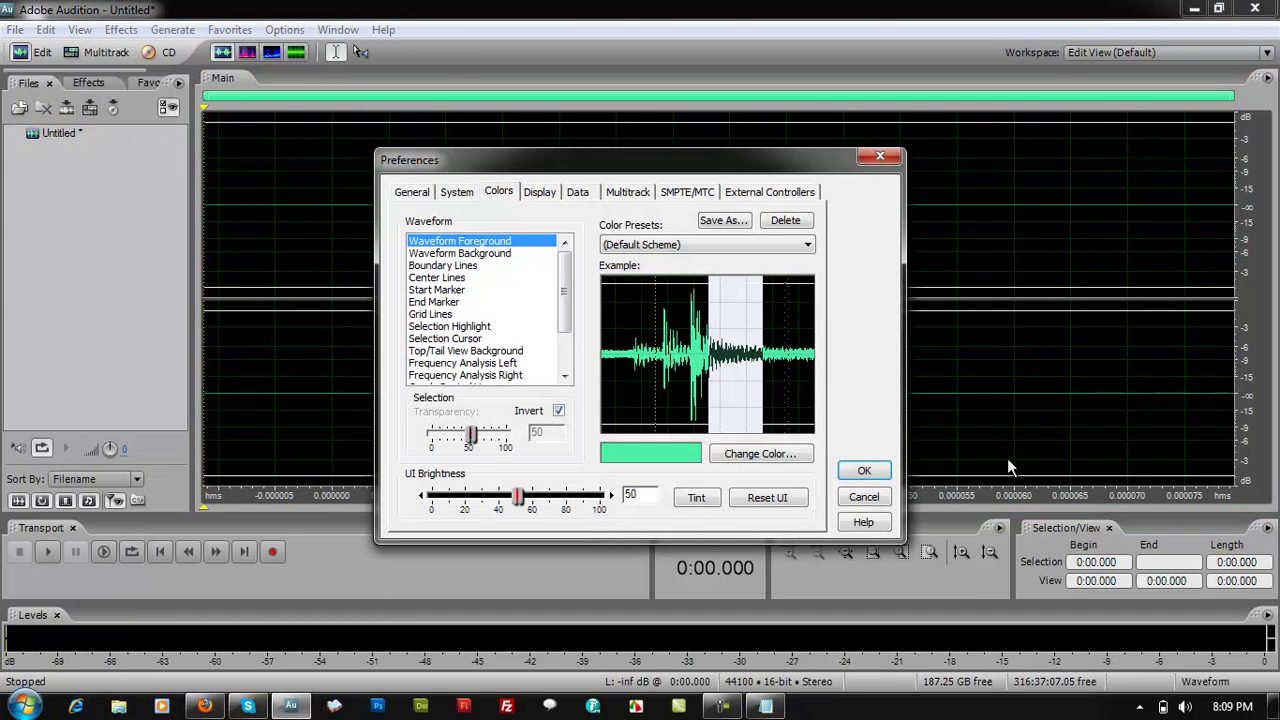
pyautogui.click(690, 245)
pyautogui.click(673, 276)
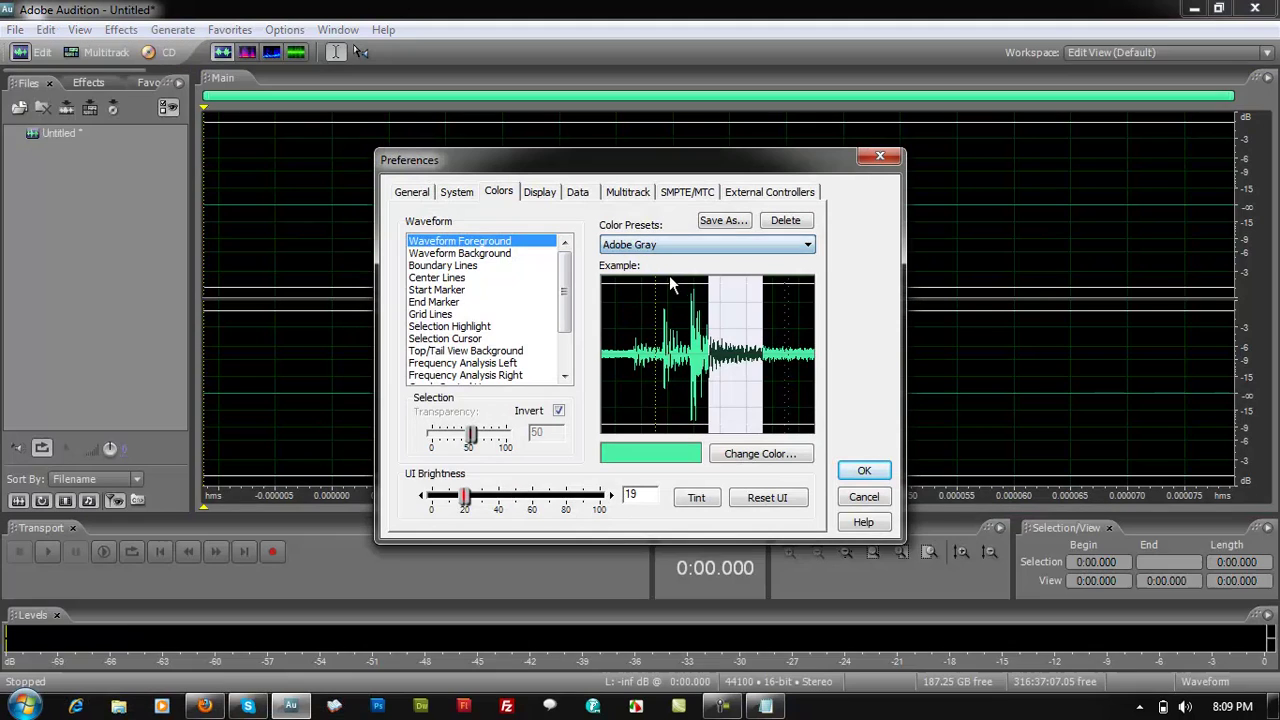
pyautogui.press('Return')
# Step: Record a new 0.928-second clip and place the playhead at 0.718 s
pyautogui.click(270, 551)
pyautogui.click(270, 551)
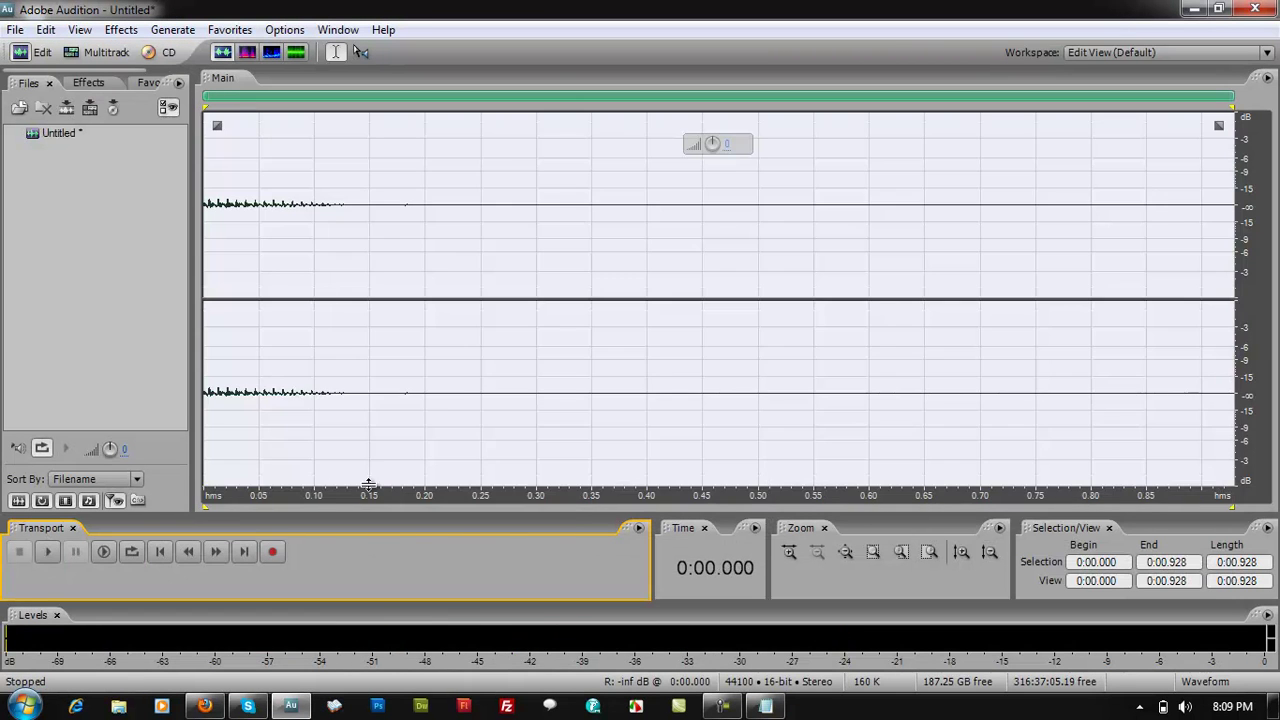
pyautogui.click(280, 548)
pyautogui.click(938, 289)
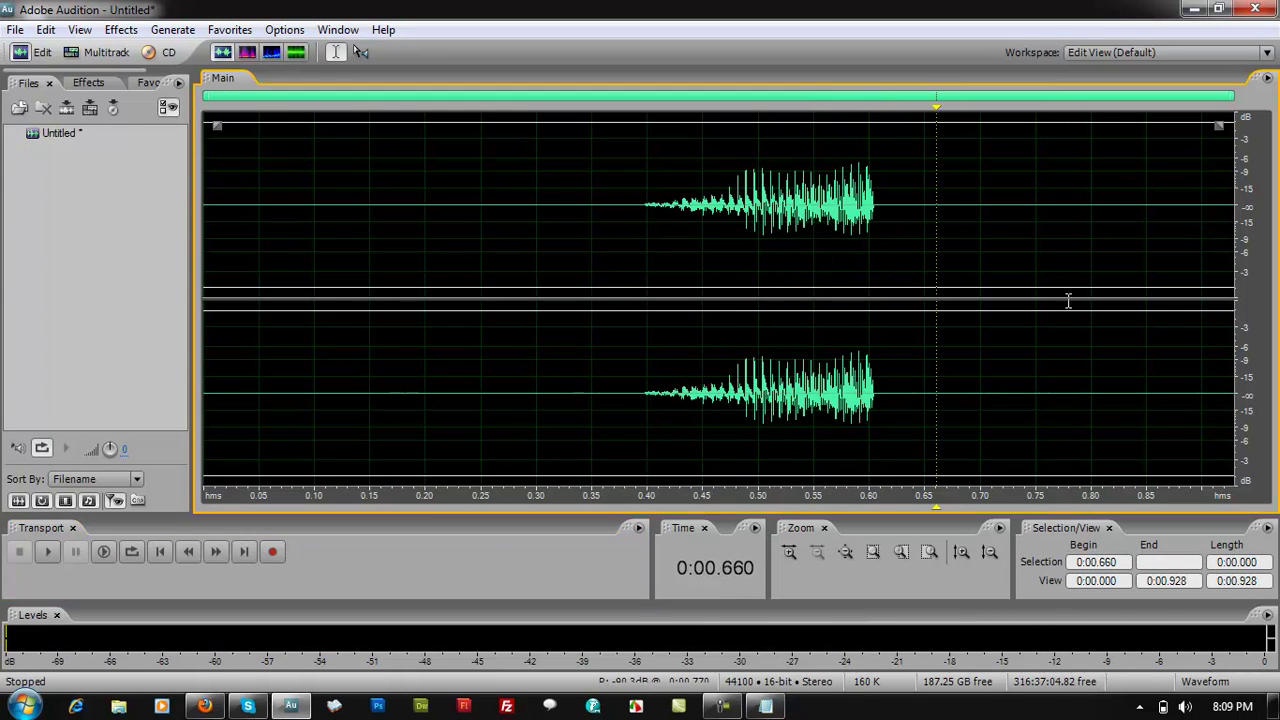
pyautogui.moveTo(1071, 290); pyautogui.dragTo(229, 290)
pyautogui.click(1001, 290)
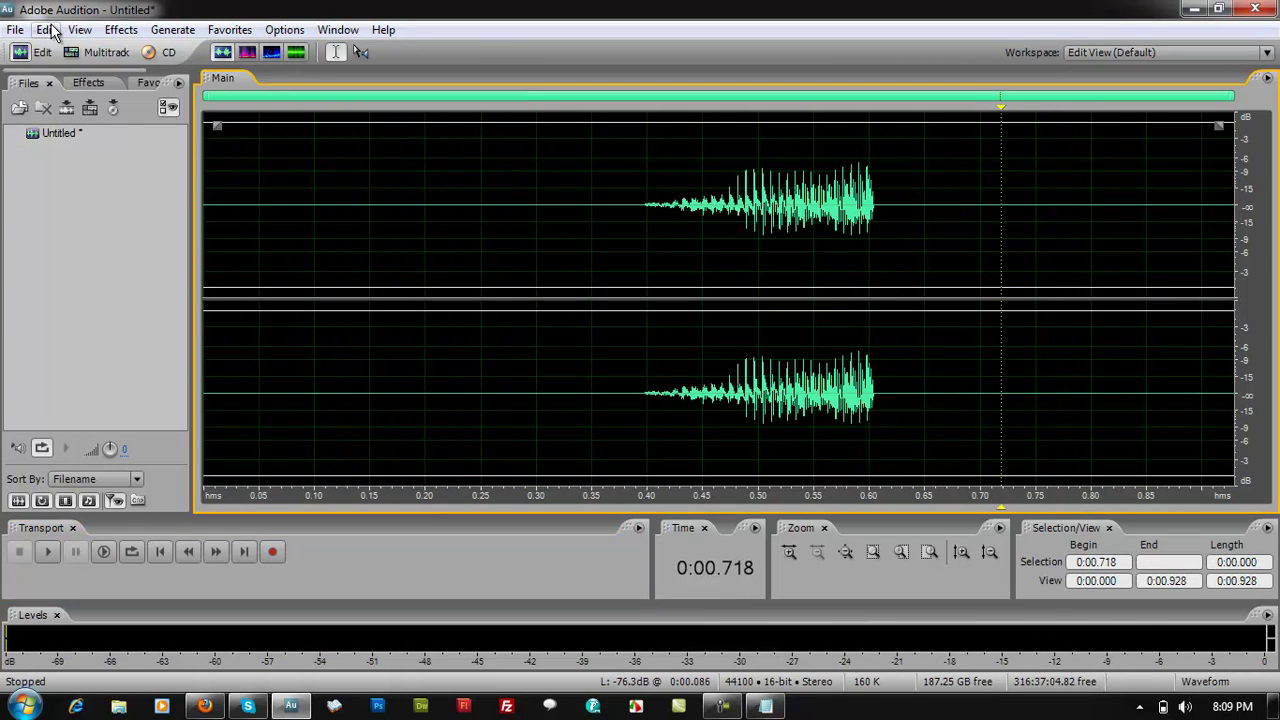
# Step: Try the Adobe Gray preset, then apply the Arctic Freeze colour preset
pyautogui.click(47, 29)
pyautogui.click(117, 703)
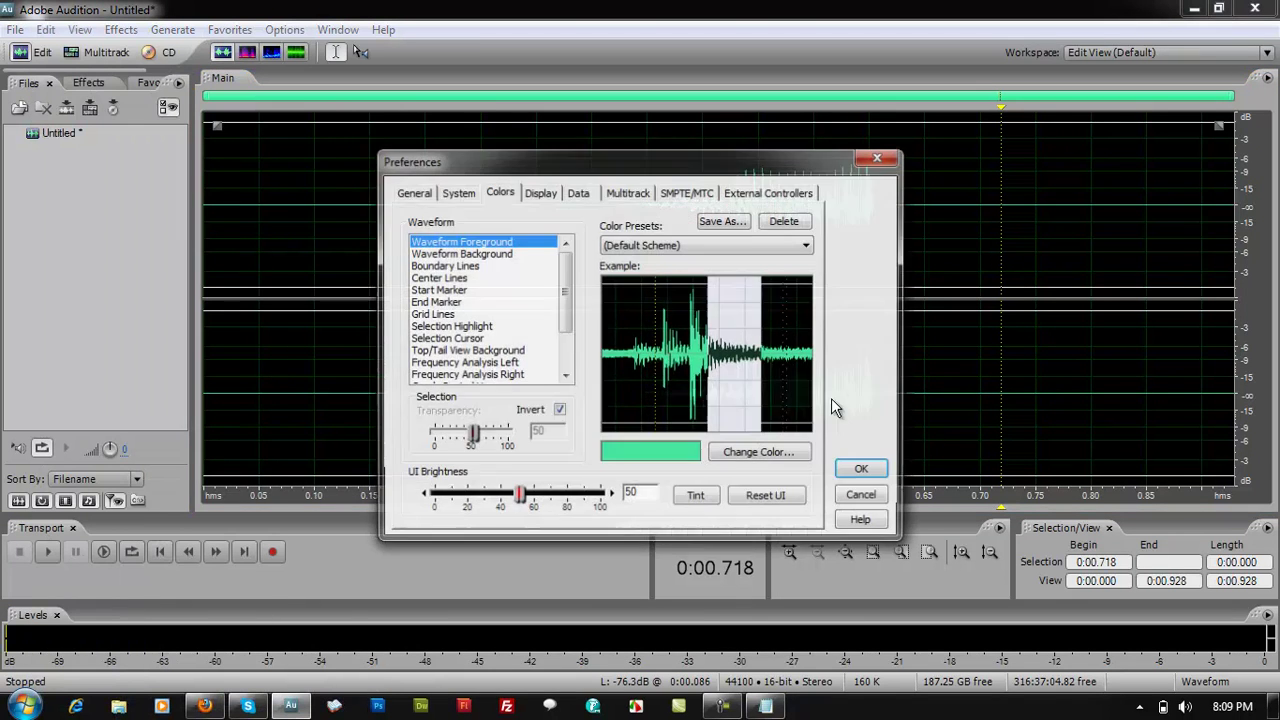
pyautogui.moveTo(696, 171); pyautogui.dragTo(361, 232)
pyautogui.click(325, 310)
pyautogui.click(315, 346)
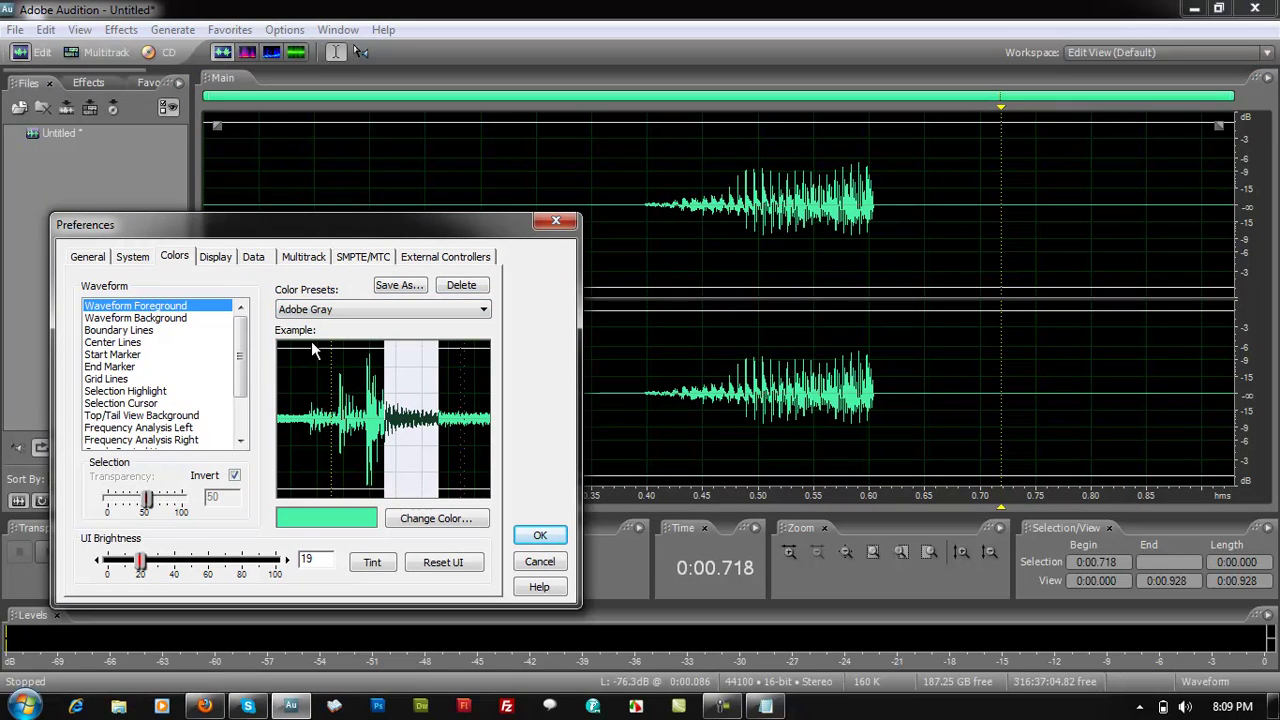
pyautogui.click(322, 311)
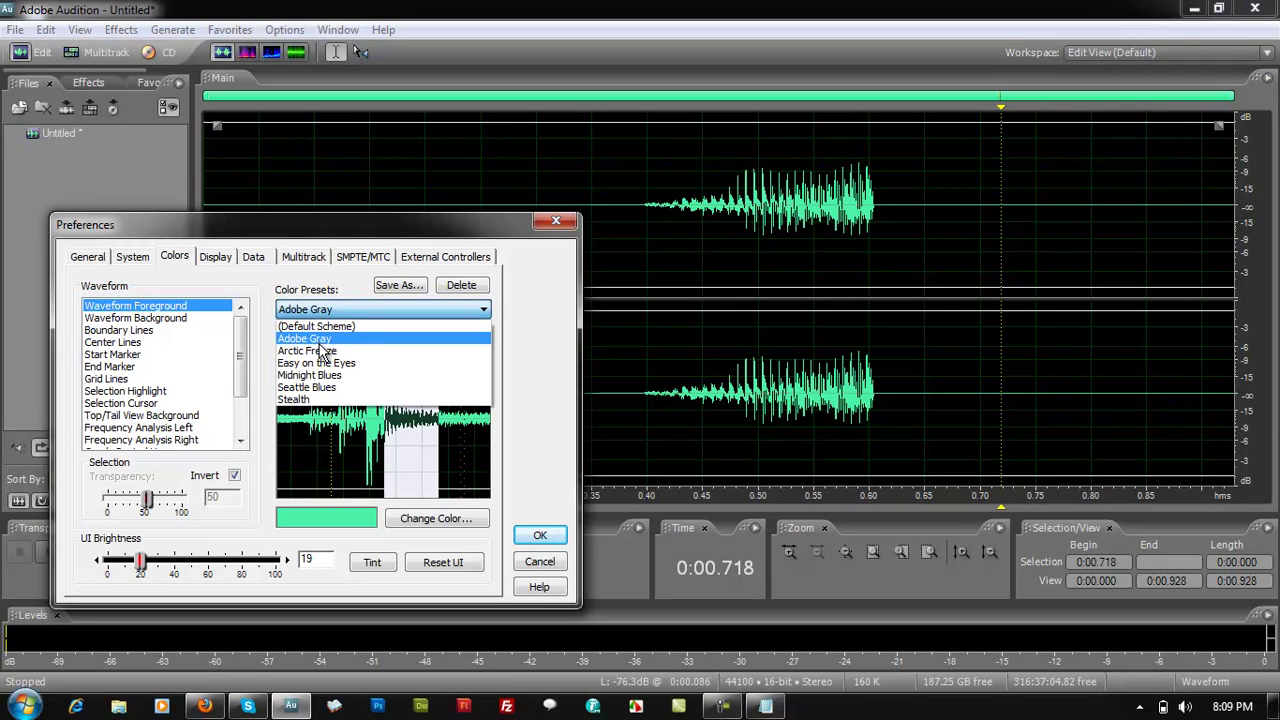
pyautogui.click(322, 351)
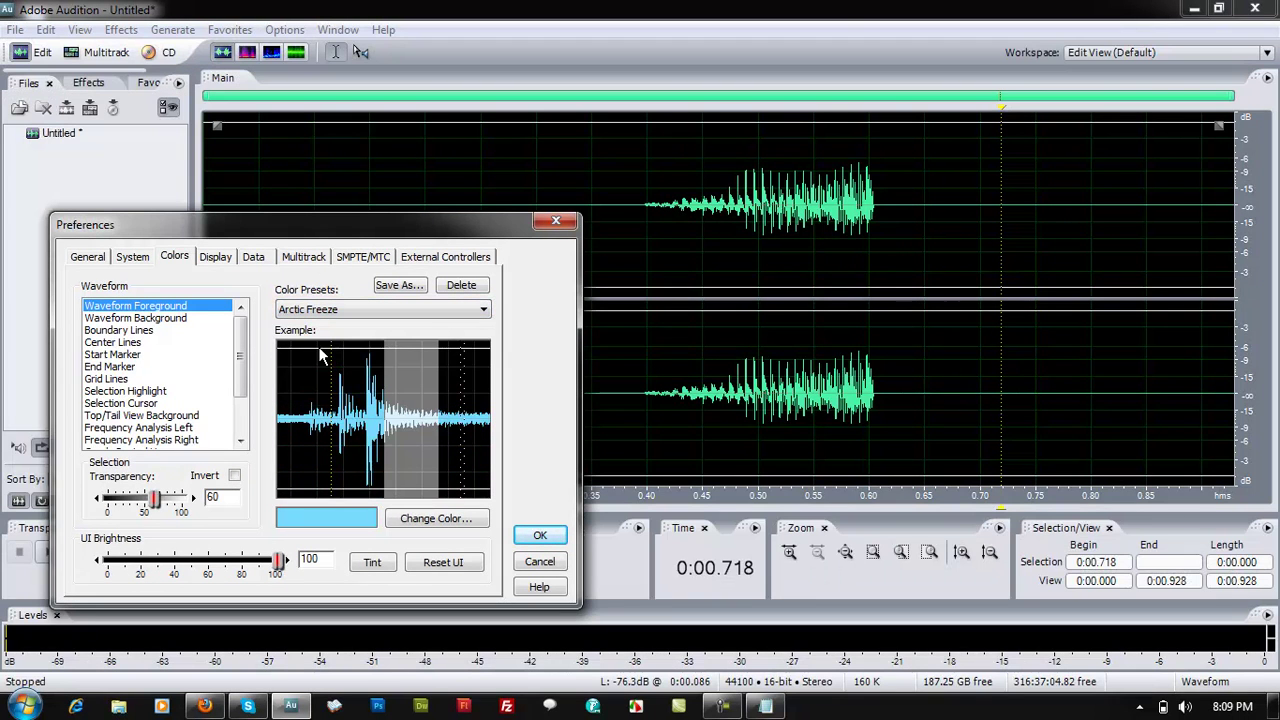
pyautogui.click(333, 312)
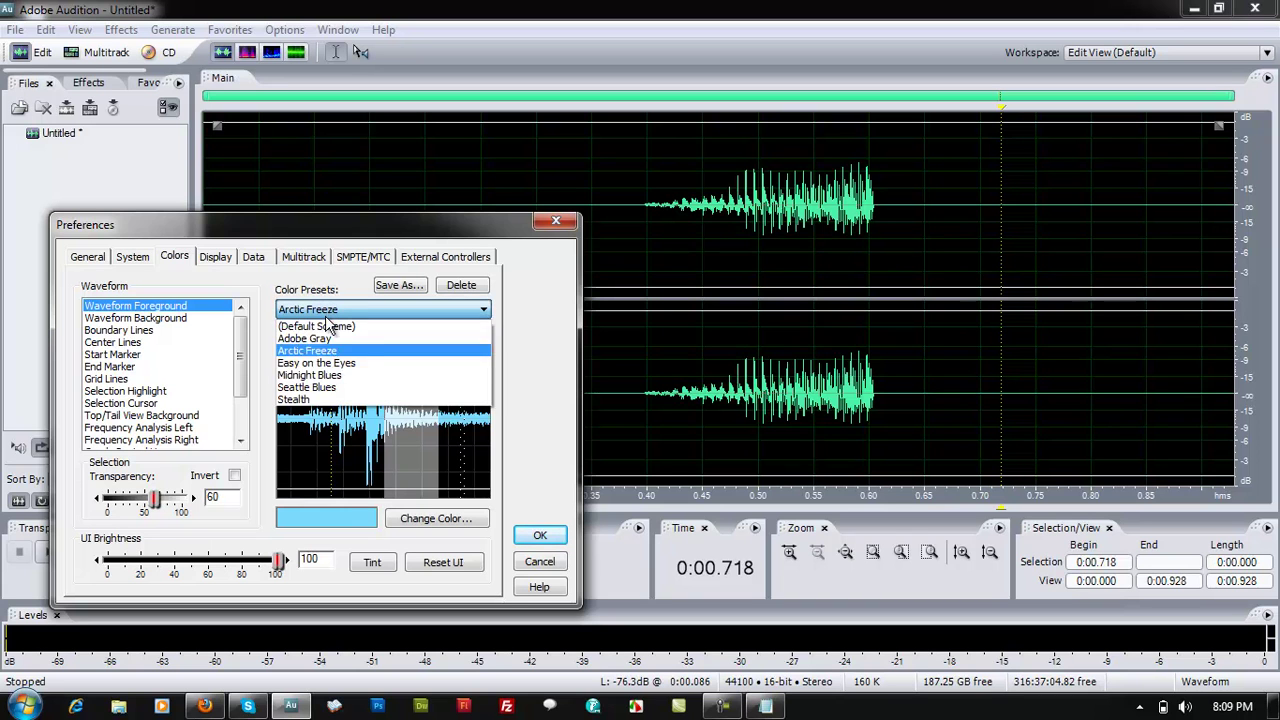
pyautogui.click(545, 538)
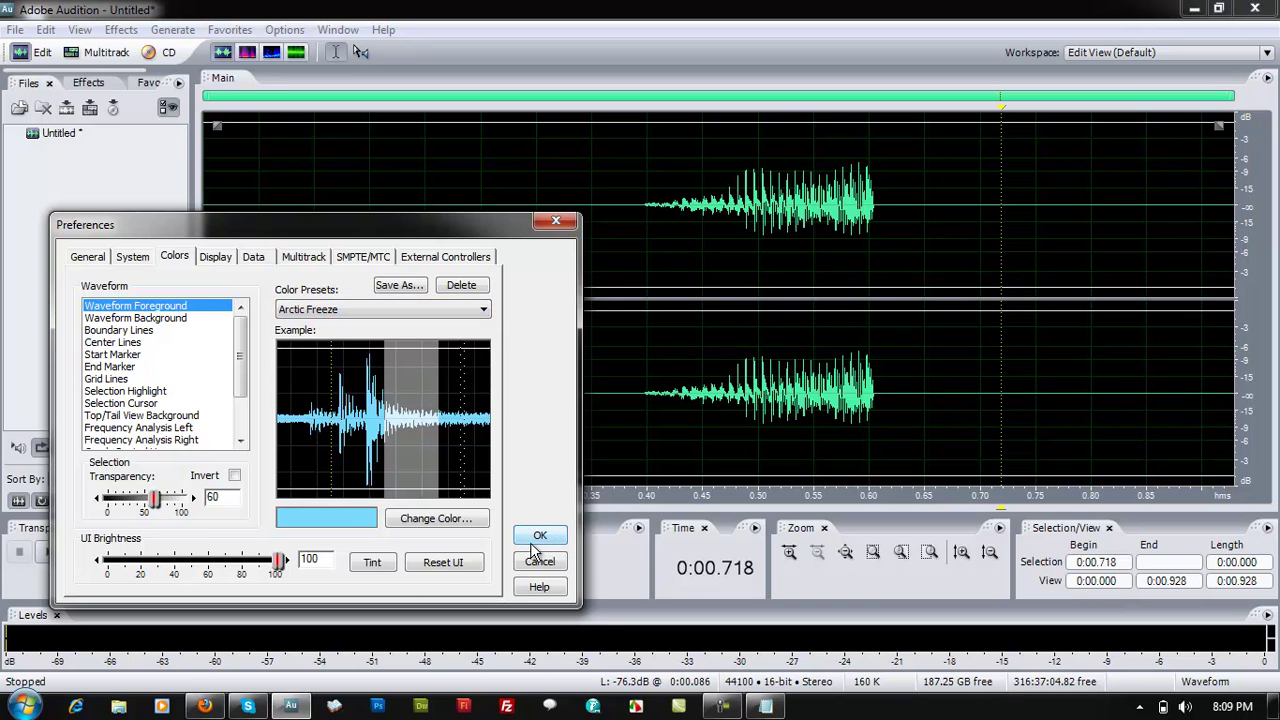
pyautogui.click(541, 538)
# Step: Move the playhead to 0.244 s and switch the colour preset to Stealth
pyautogui.click(793, 335)
pyautogui.click(476, 346)
pyautogui.click(46, 29)
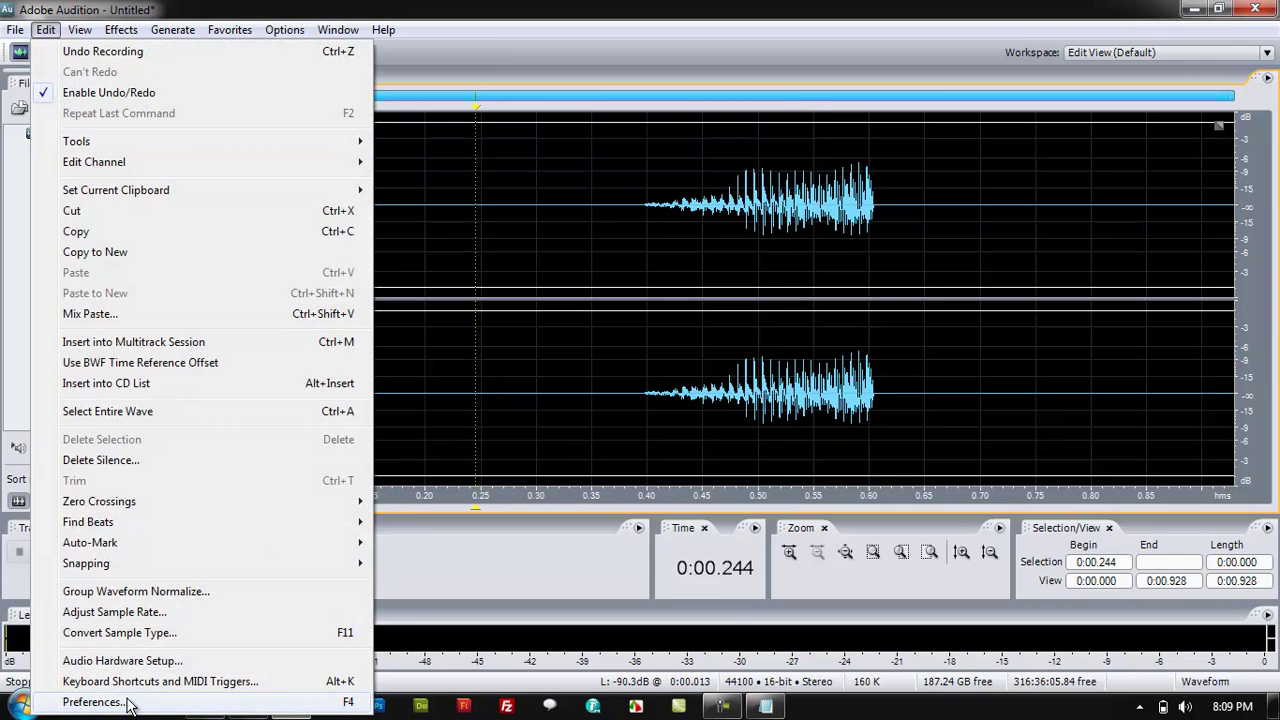
pyautogui.click(95, 691)
pyautogui.click(658, 250)
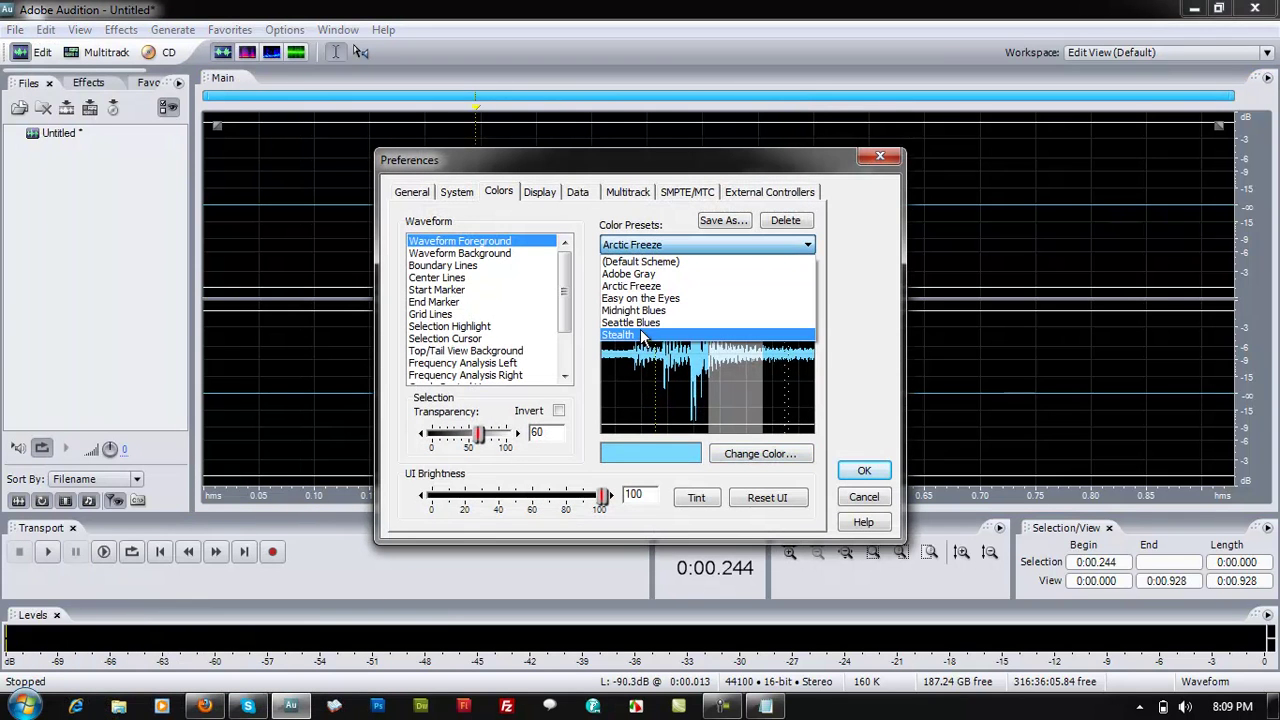
pyautogui.click(642, 335)
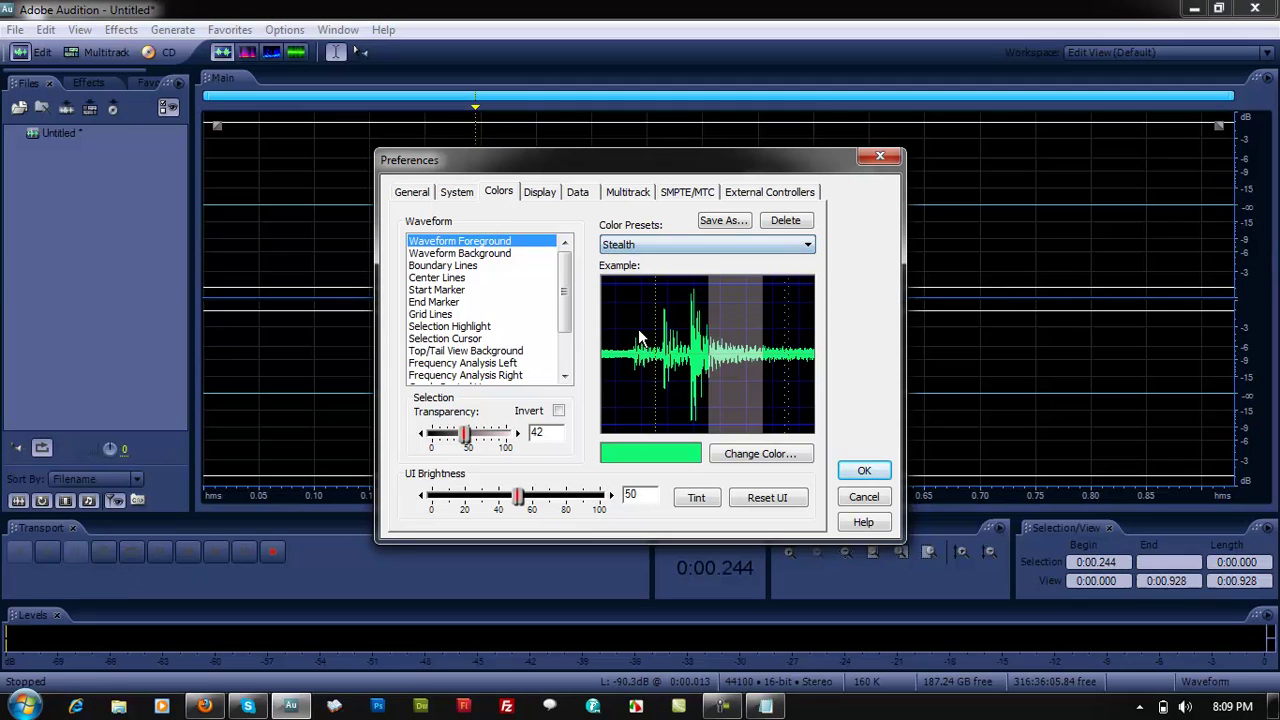
pyautogui.moveTo(679, 161); pyautogui.dragTo(493, 180)
pyautogui.click(481, 267)
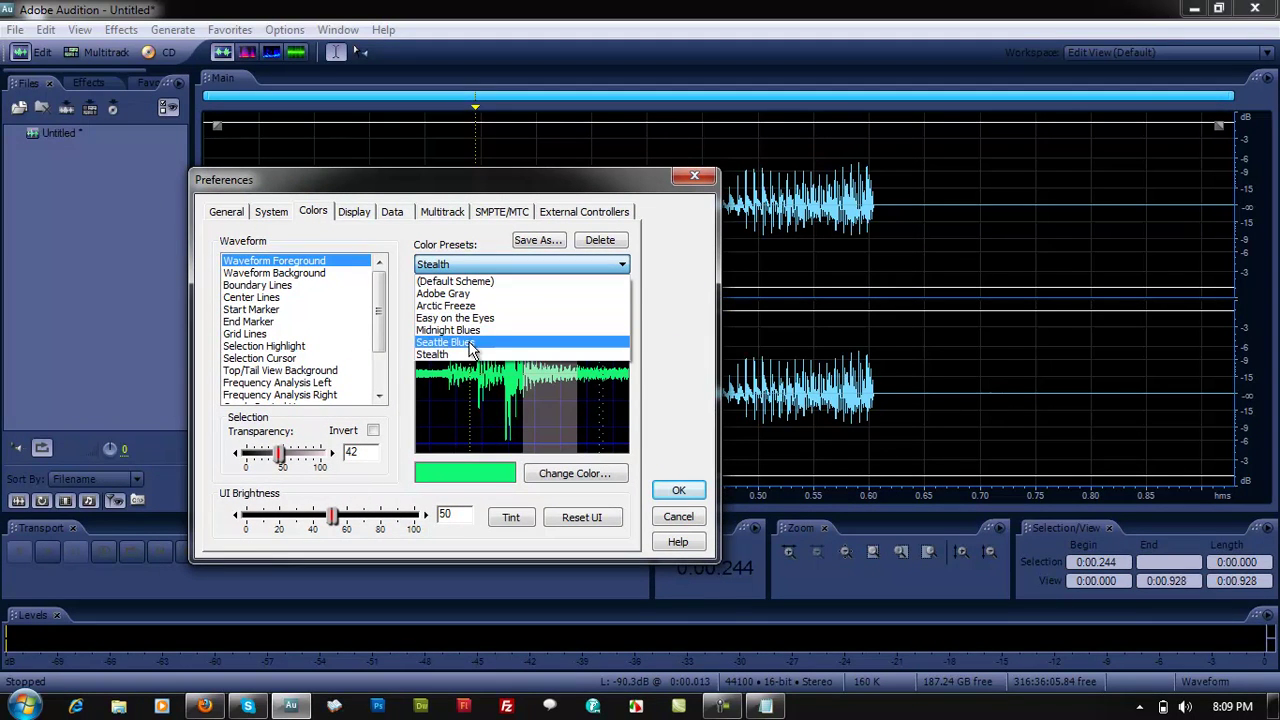
pyautogui.click(510, 160)
# Step: Try Seattle Blues, then choose the Midnight Blues preset with UI brightness 40
pyautogui.moveTo(430, 184); pyautogui.dragTo(458, 186)
pyautogui.click(505, 269)
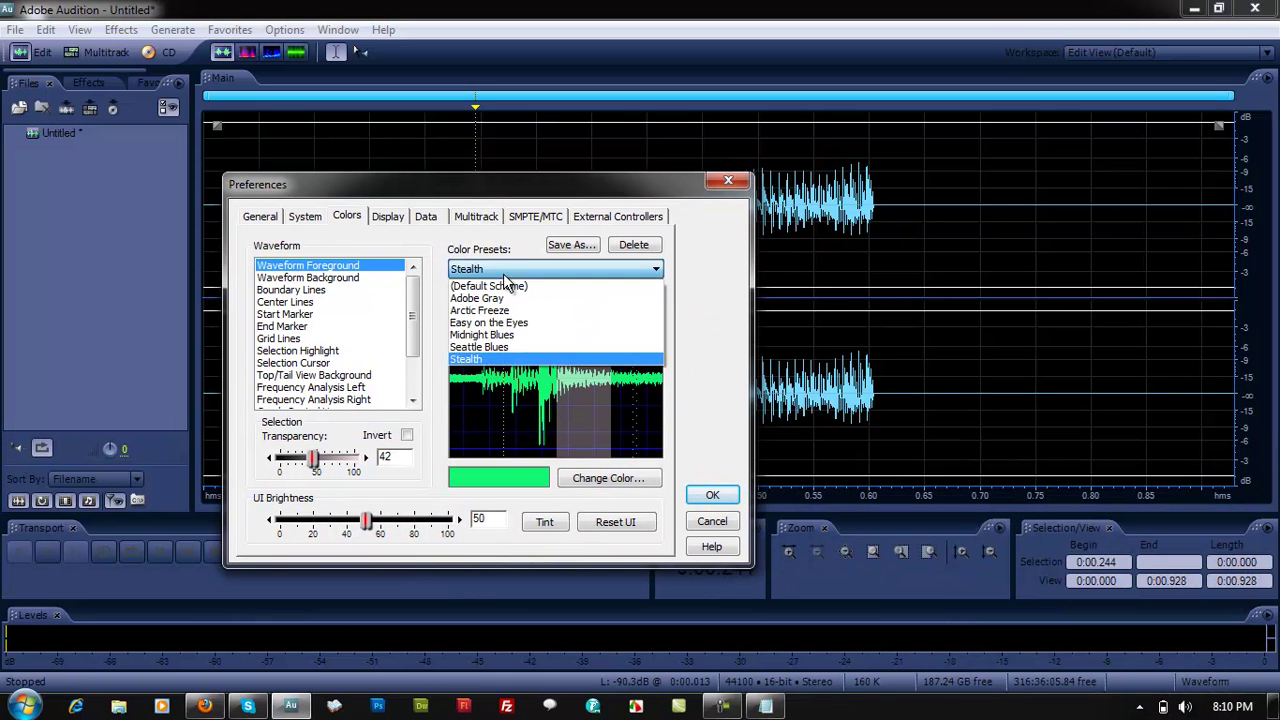
pyautogui.click(496, 349)
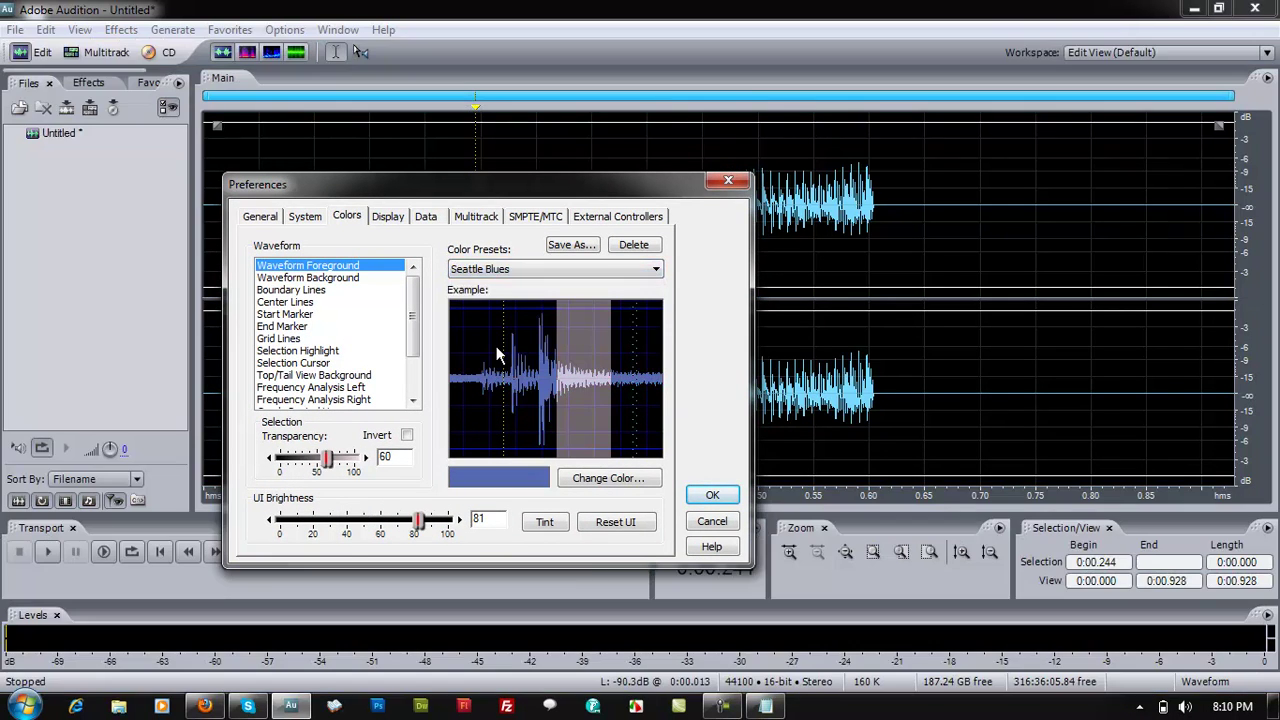
pyautogui.moveTo(556, 192); pyautogui.dragTo(590, 172)
pyautogui.click(330, 226)
pyautogui.click(320, 289)
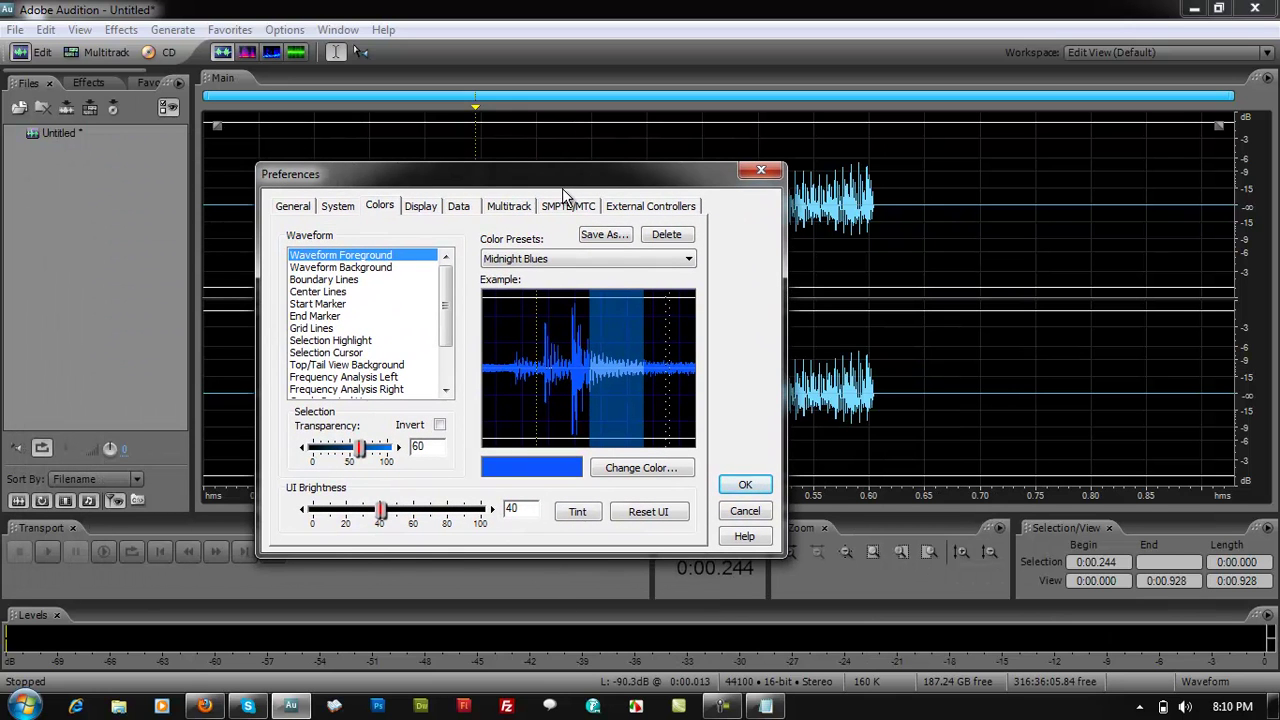
pyautogui.moveTo(570, 189)
pyautogui.mouseDown()
pyautogui.moveTo(484, 188)
pyautogui.moveTo(562, 196)
pyautogui.mouseUp()
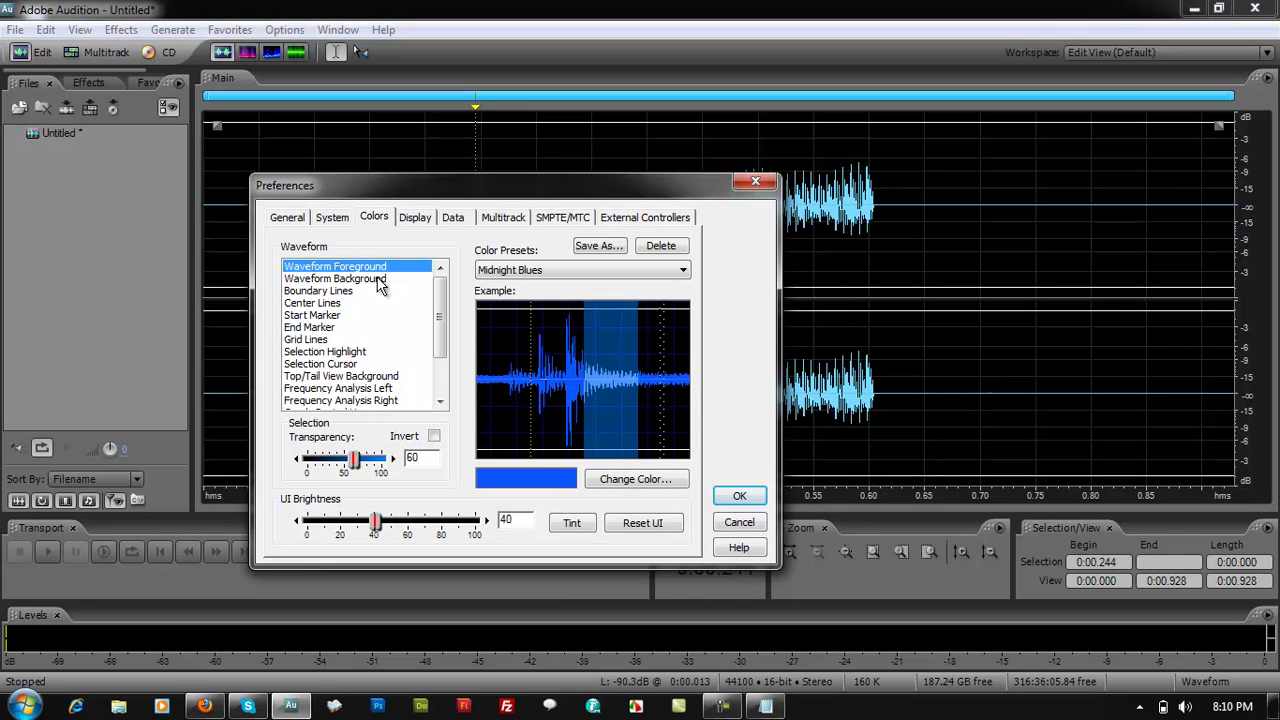
# Step: Review the Waveform Background, Boundary Lines, End Marker and Top/Tail View Background colours
pyautogui.click(297, 279)
pyautogui.click(307, 291)
pyautogui.click(316, 279)
pyautogui.click(313, 292)
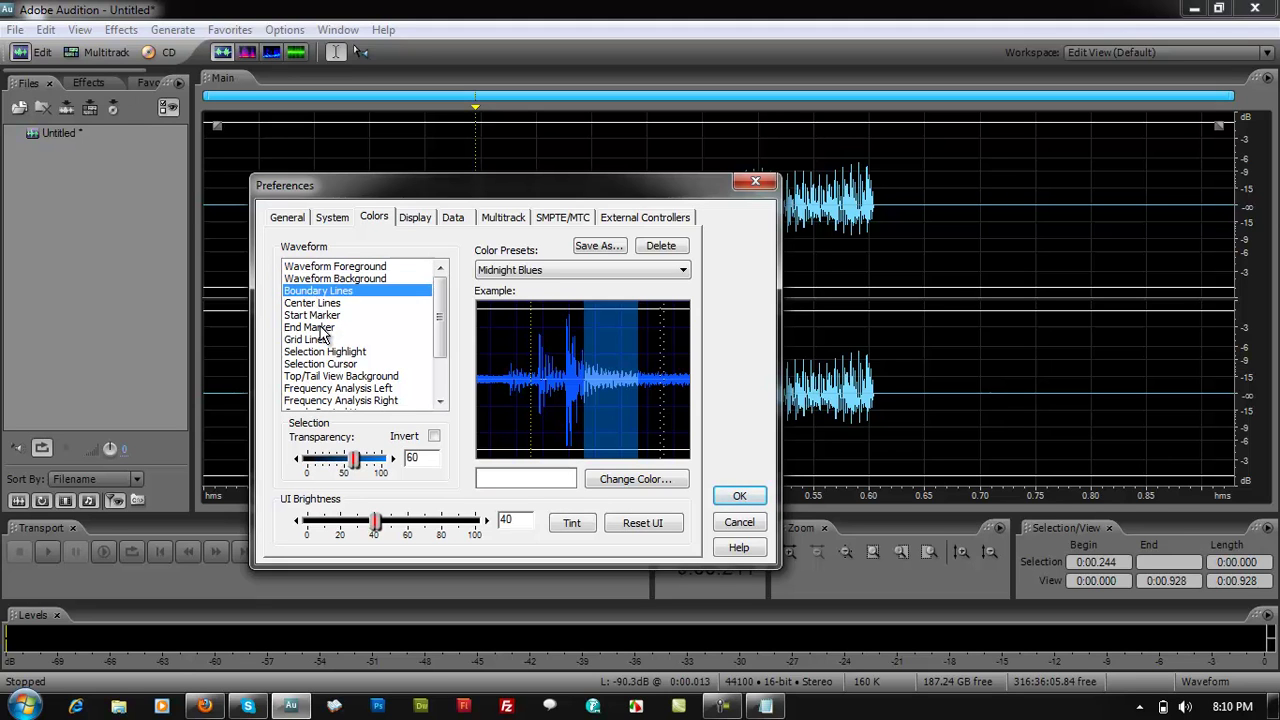
pyautogui.click(323, 330)
pyautogui.click(316, 378)
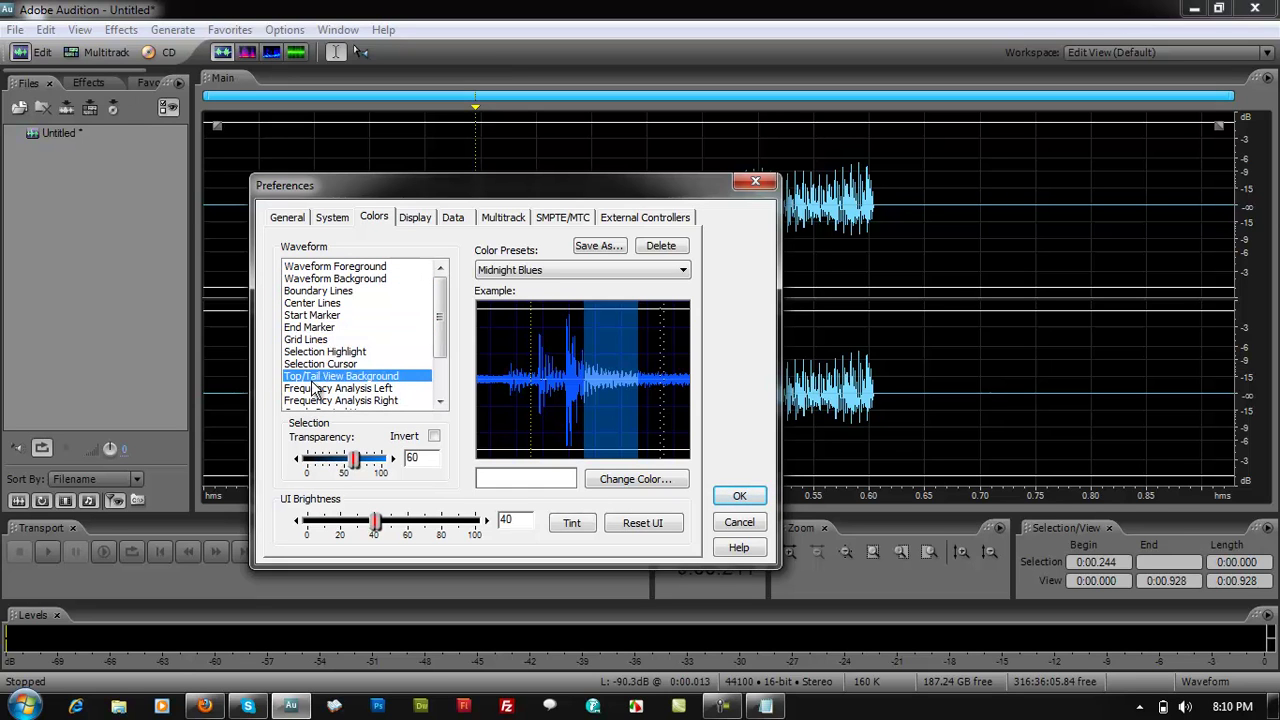
# Step: Change the Grid Lines colour to red
pyautogui.click(315, 341)
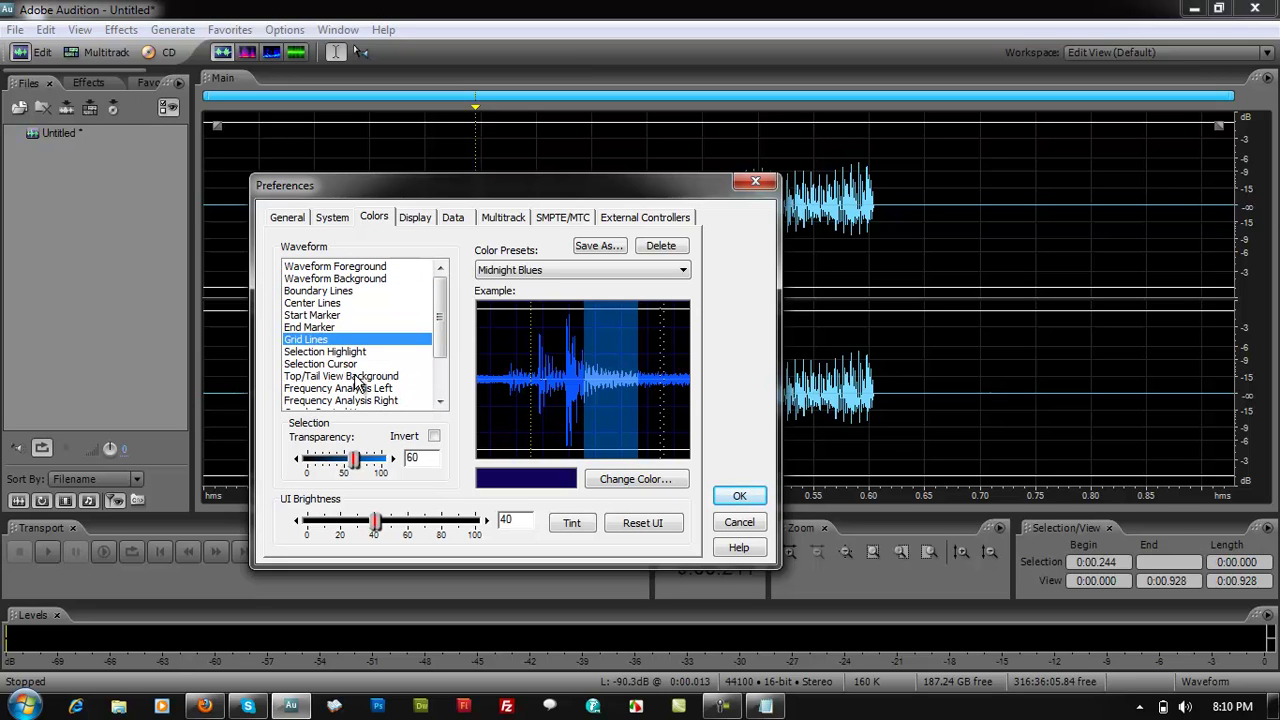
pyautogui.click(592, 486)
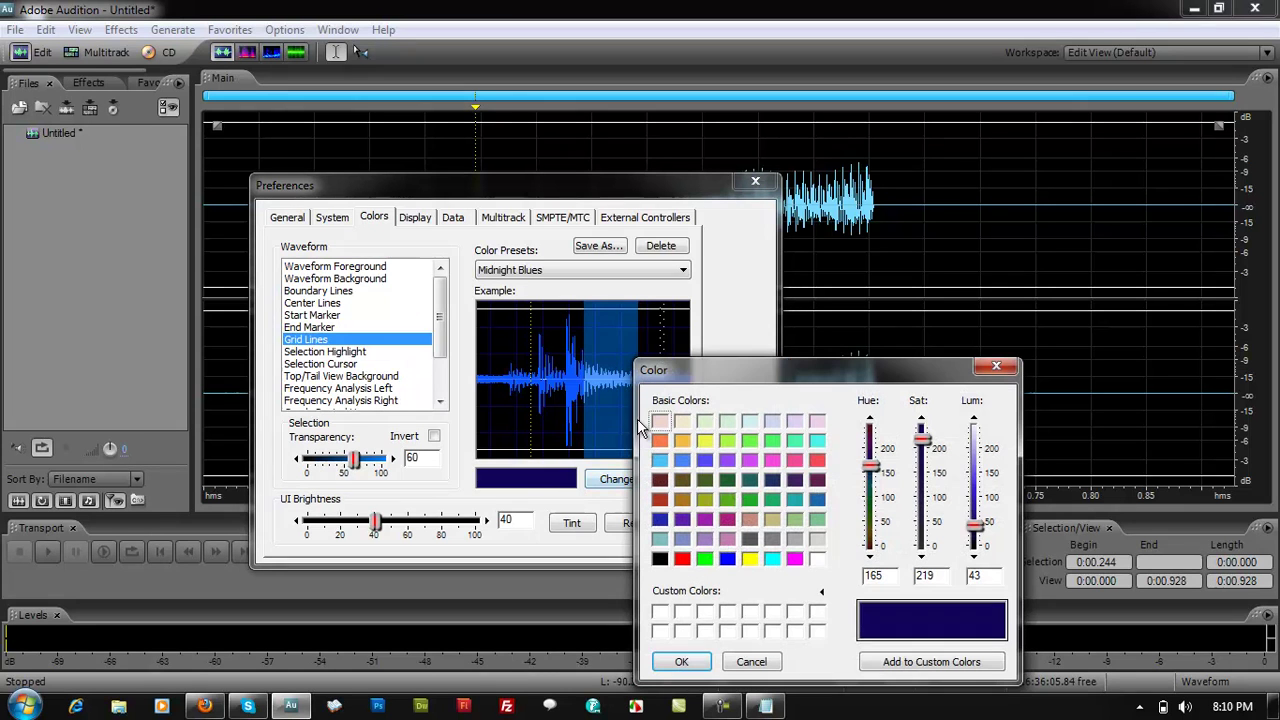
pyautogui.click(816, 461)
pyautogui.moveTo(812, 390); pyautogui.dragTo(705, 299)
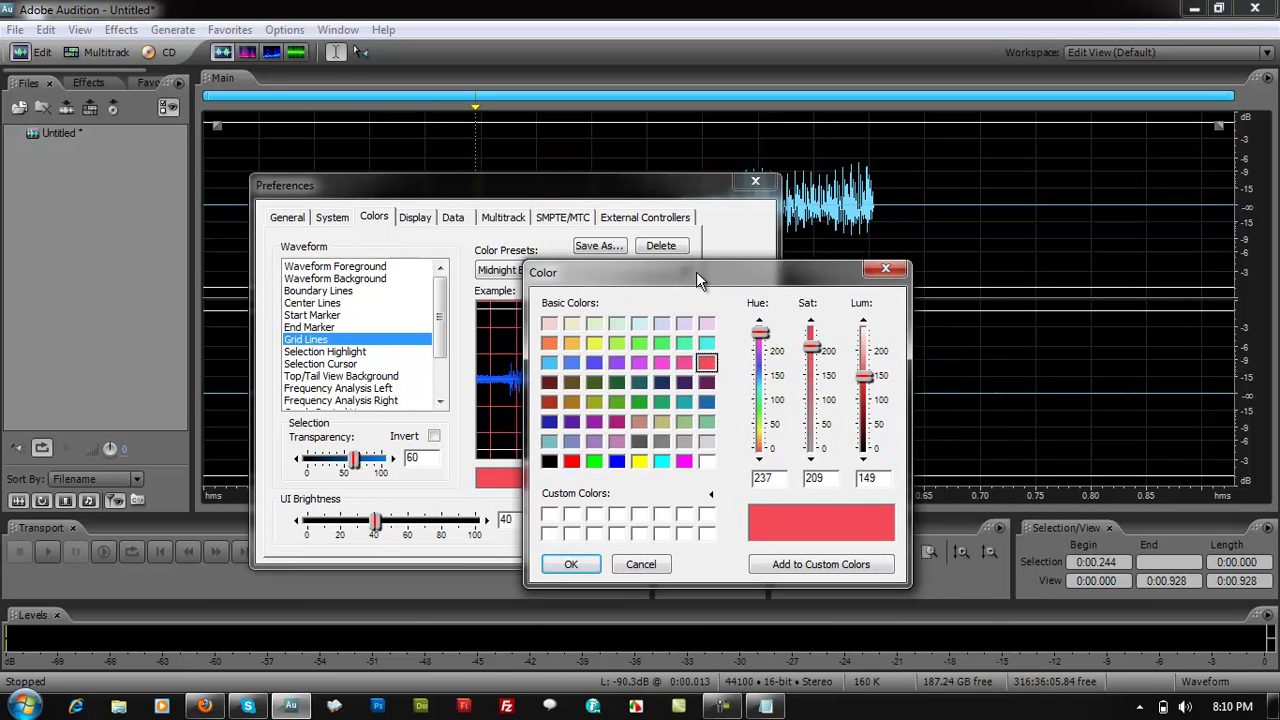
pyautogui.click(574, 565)
# Step: Change the Top/Tail View Background colour to green
pyautogui.click(343, 376)
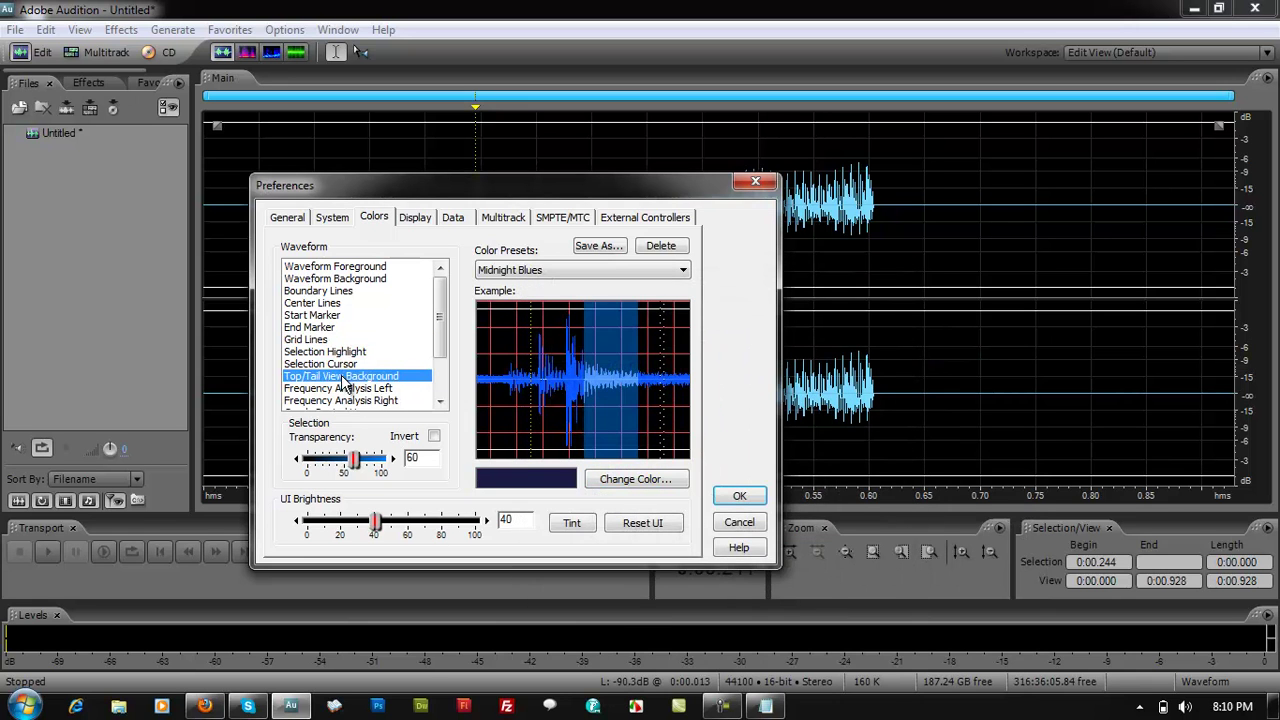
pyautogui.click(608, 478)
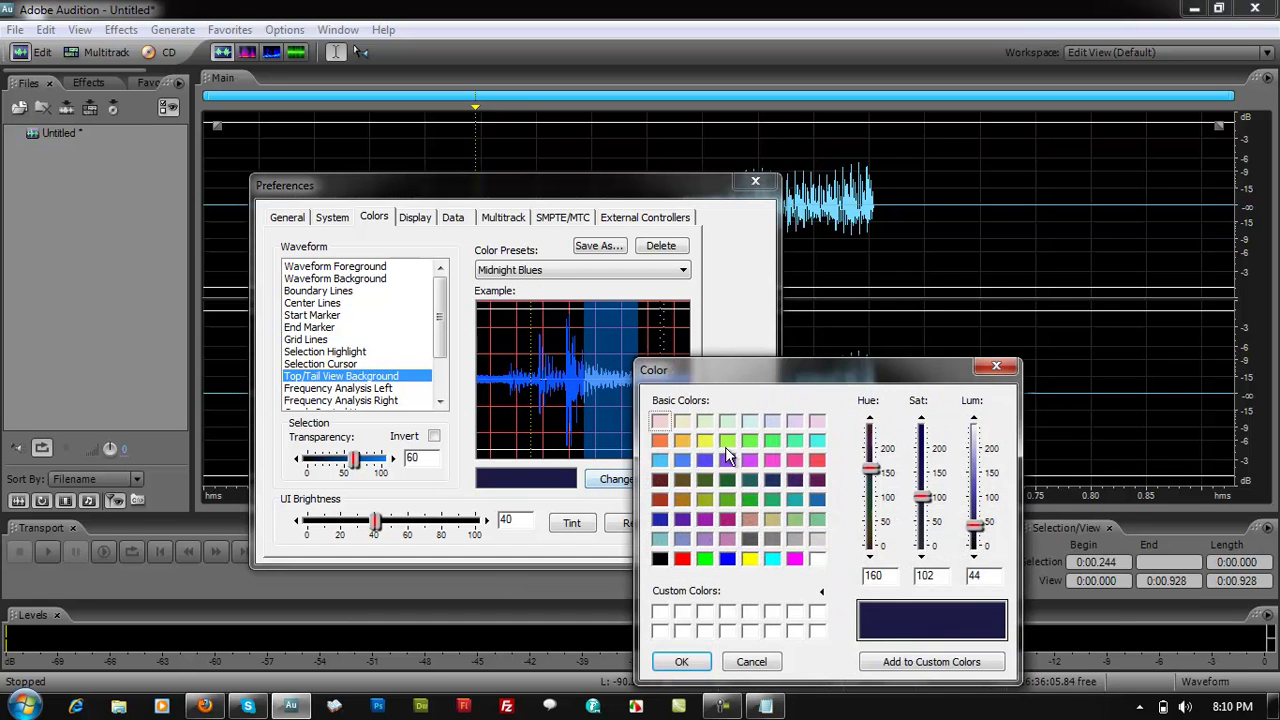
pyautogui.click(795, 442)
pyautogui.click(683, 661)
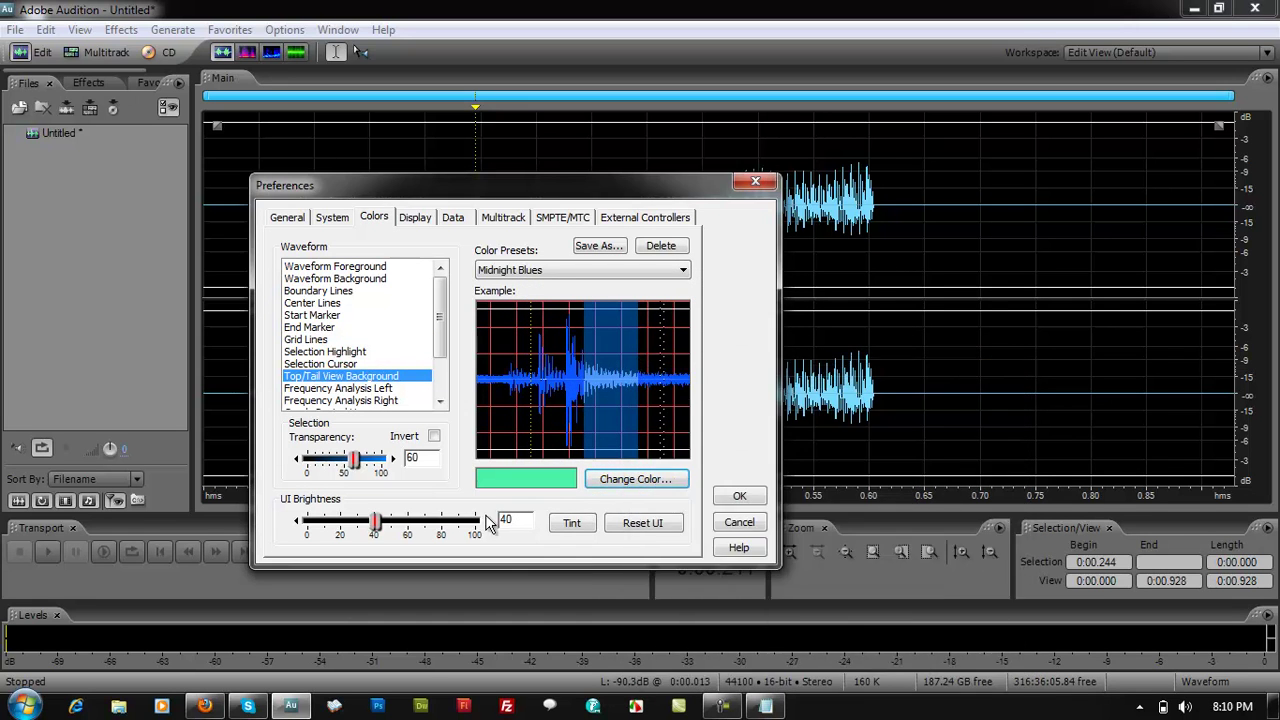
# Step: Set the Frequency Analysis Left colour to blue after trying purple and green
pyautogui.click(340, 388)
pyautogui.click(608, 478)
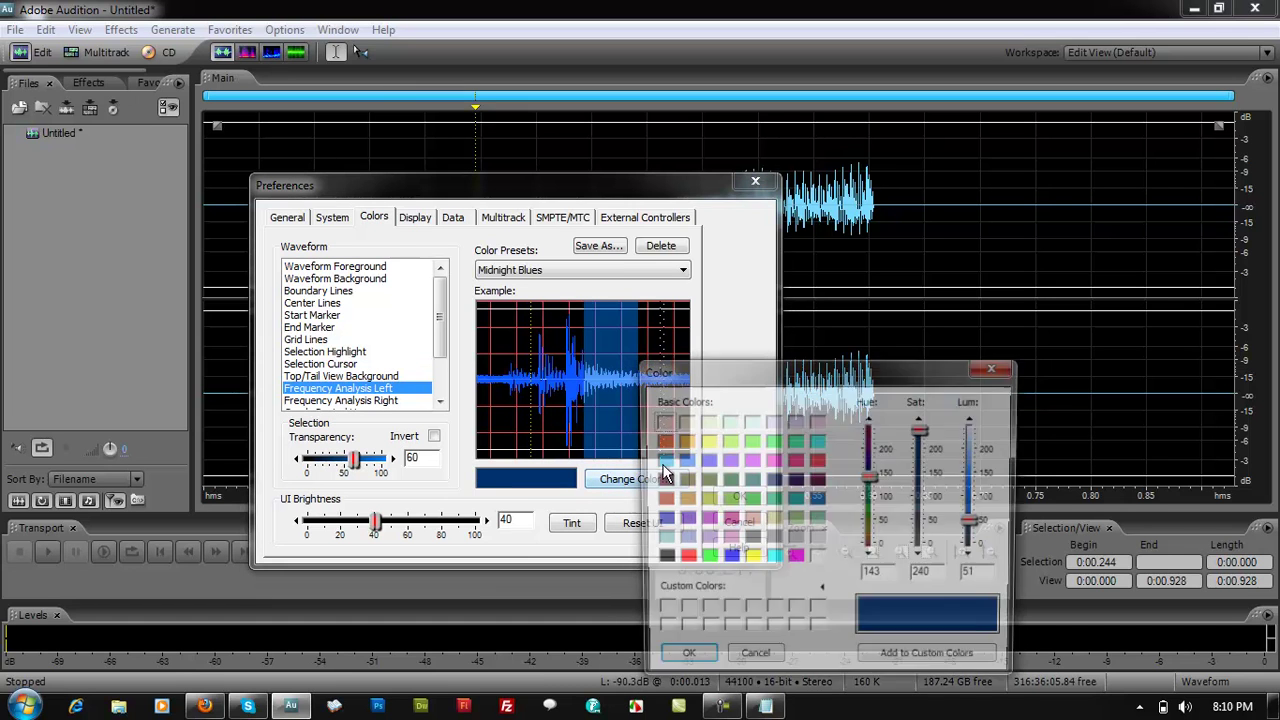
pyautogui.click(815, 481)
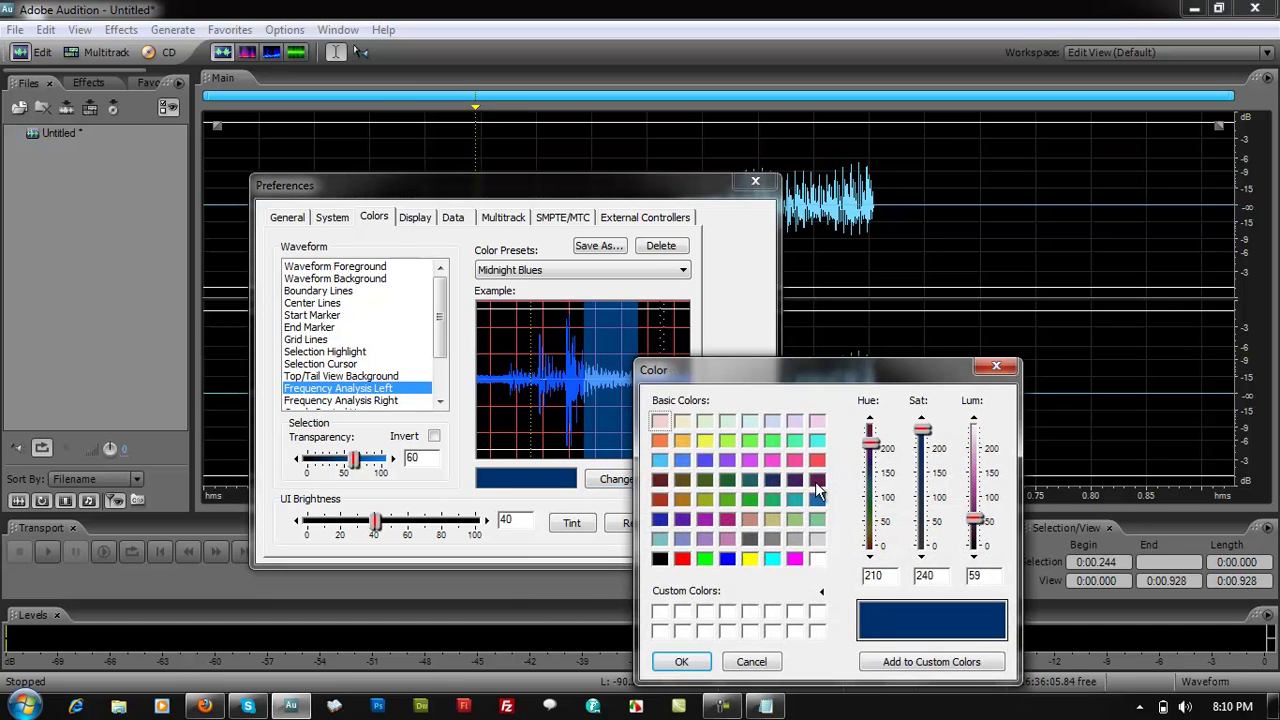
pyautogui.click(705, 559)
pyautogui.click(727, 559)
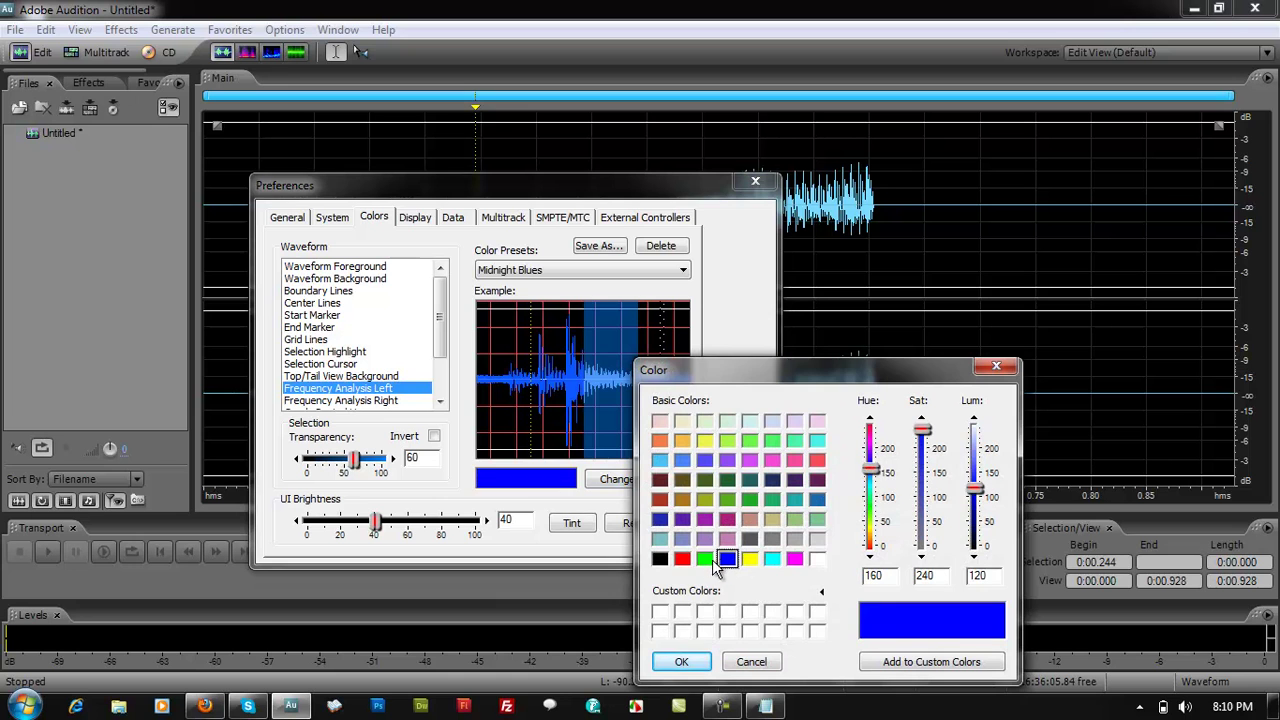
pyautogui.click(682, 663)
pyautogui.moveTo(492, 186)
pyautogui.mouseDown()
pyautogui.moveTo(474, 137)
pyautogui.moveTo(492, 167)
pyautogui.mouseUp()
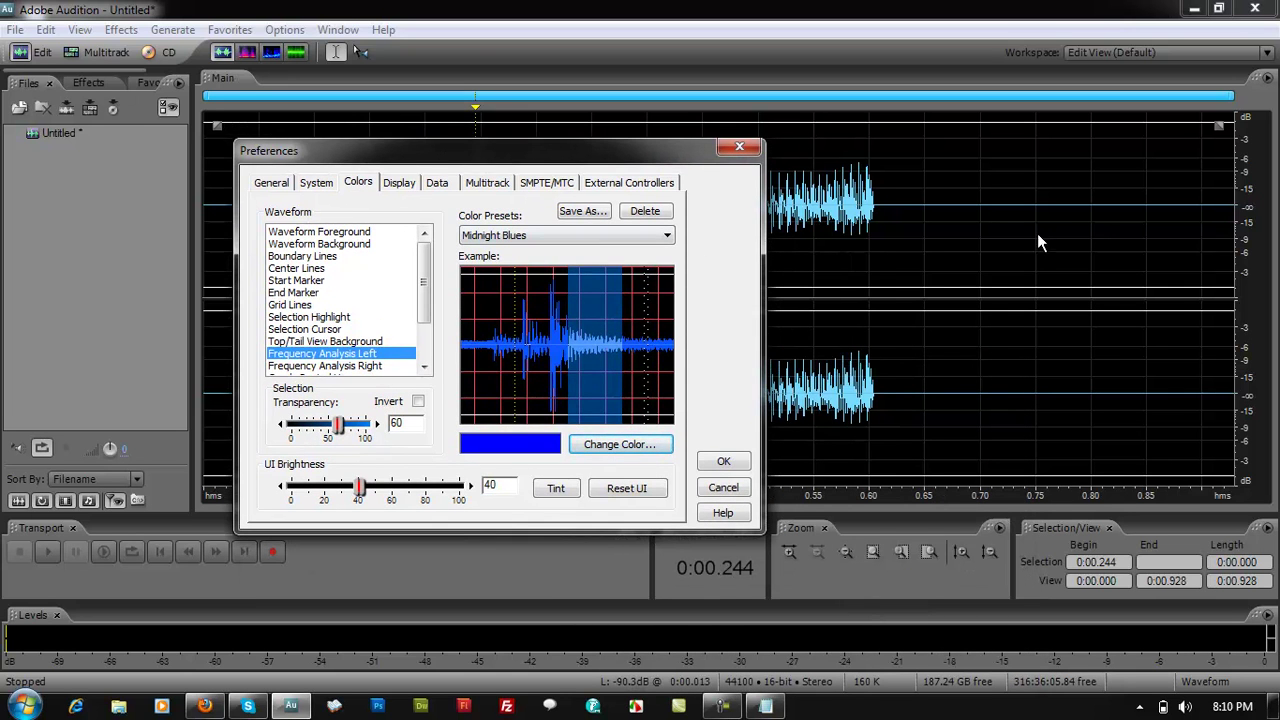
# Step: Discard the custom colours and reapply Midnight Blues, viewing the clip at 0.624 s
pyautogui.click(724, 488)
pyautogui.click(727, 334)
pyautogui.click(46, 29)
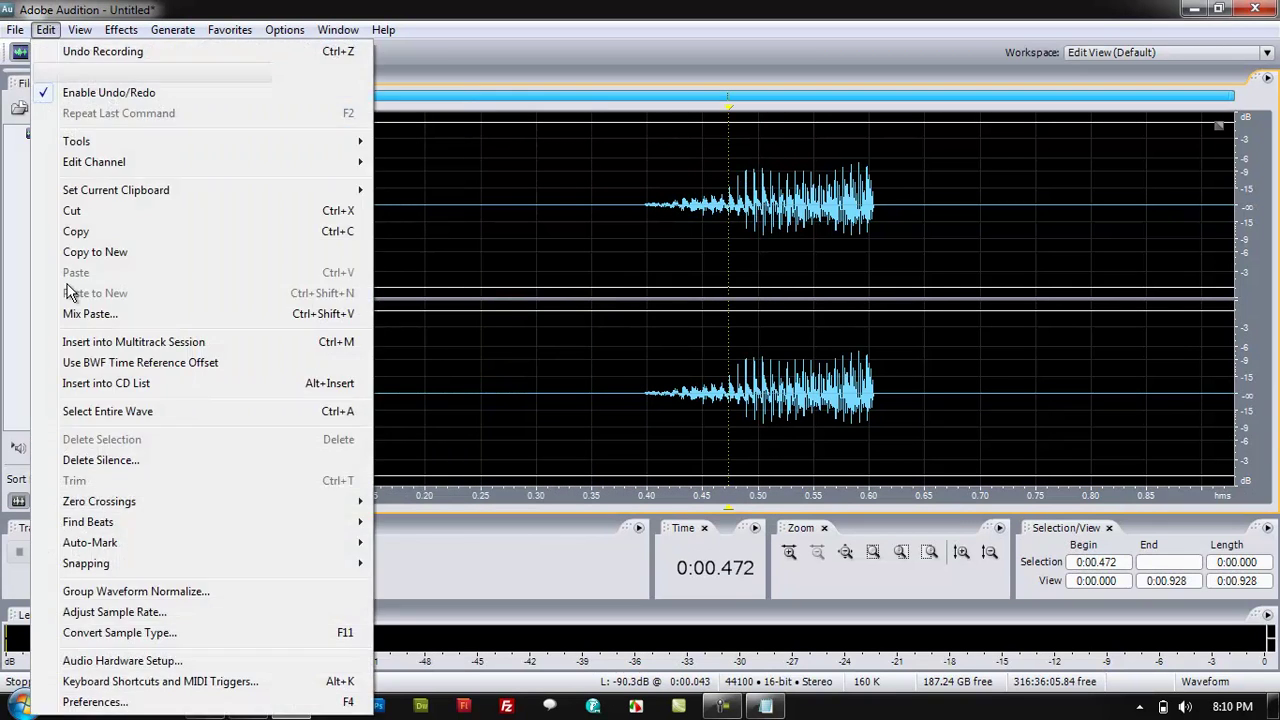
pyautogui.click(70, 697)
pyautogui.click(700, 244)
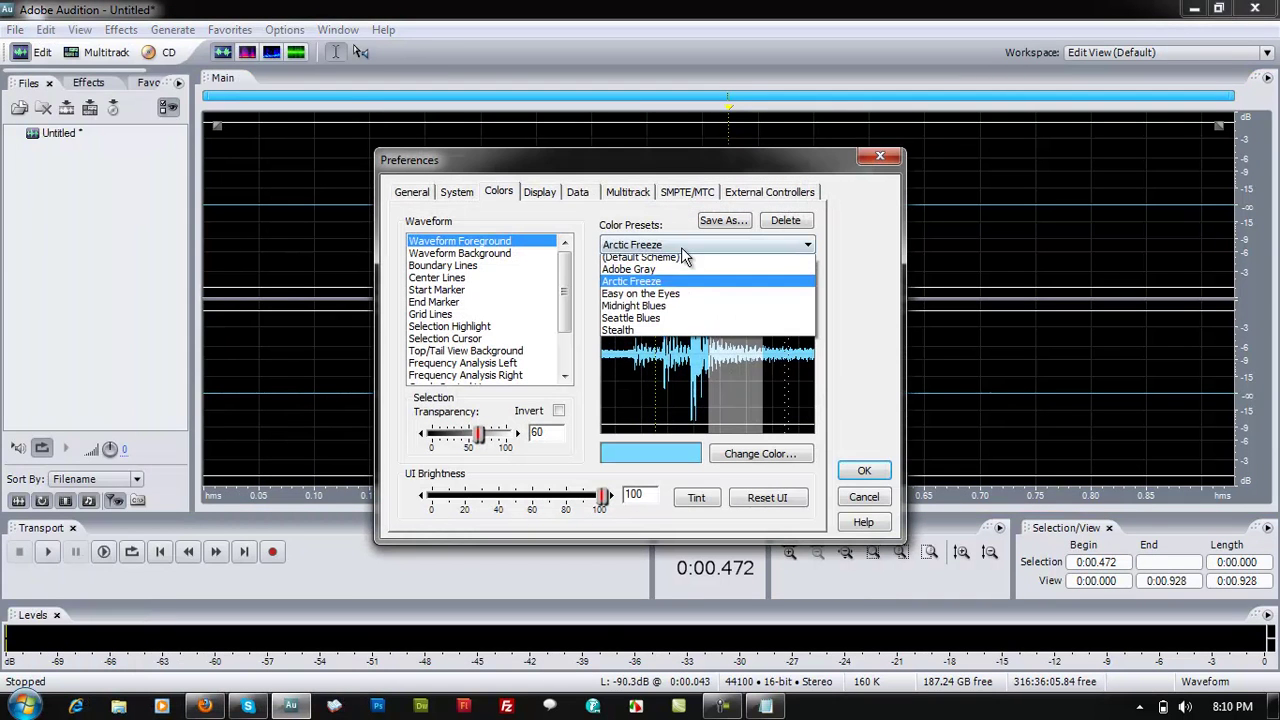
pyautogui.click(667, 318)
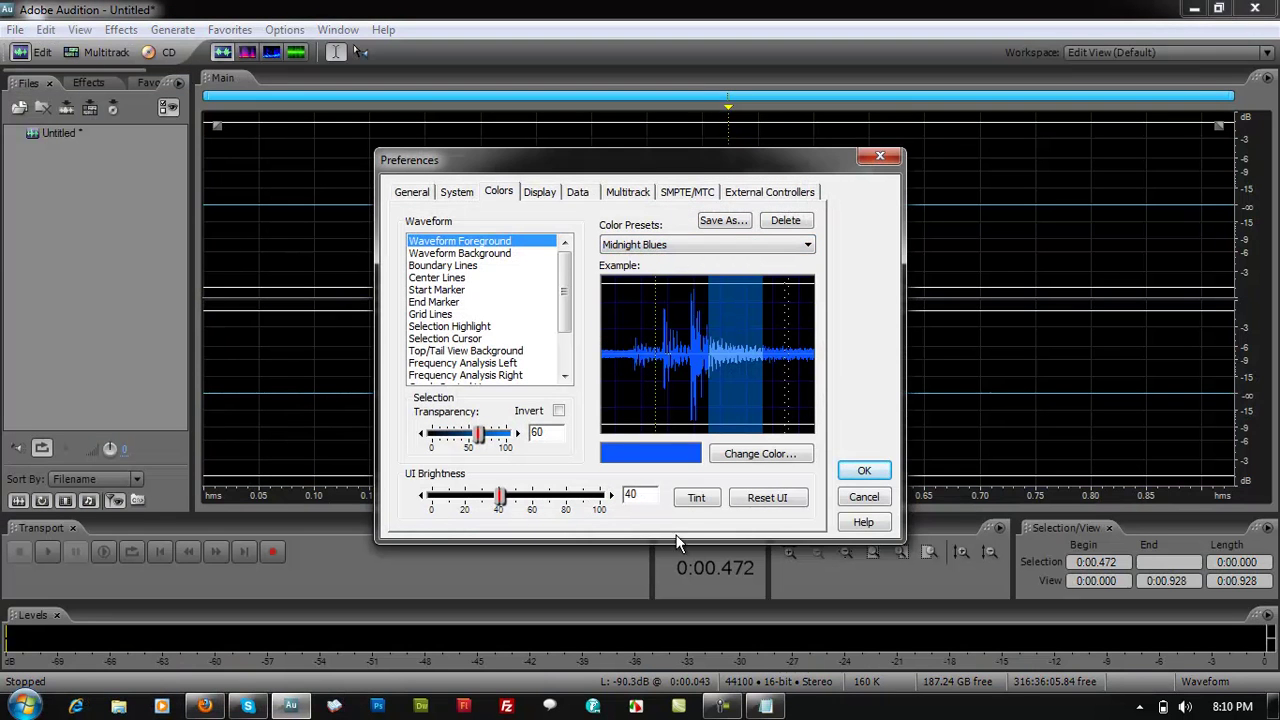
pyautogui.click(862, 472)
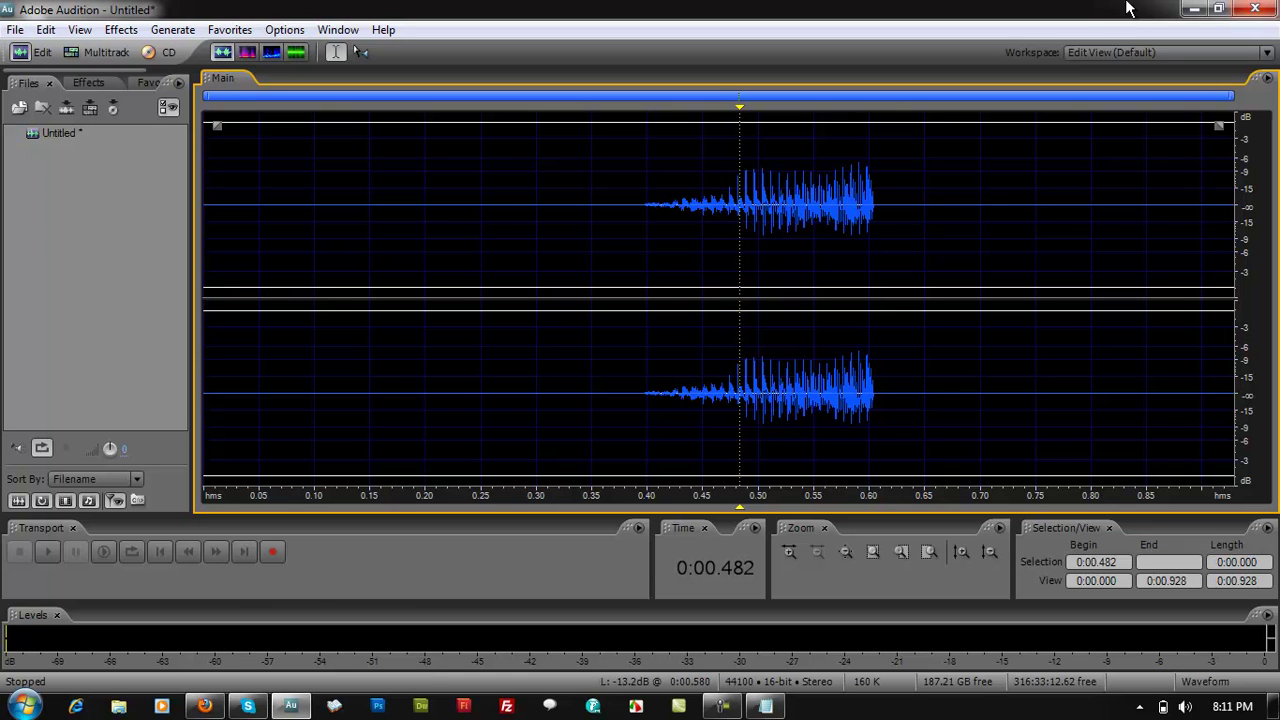
pyautogui.click(897, 228)
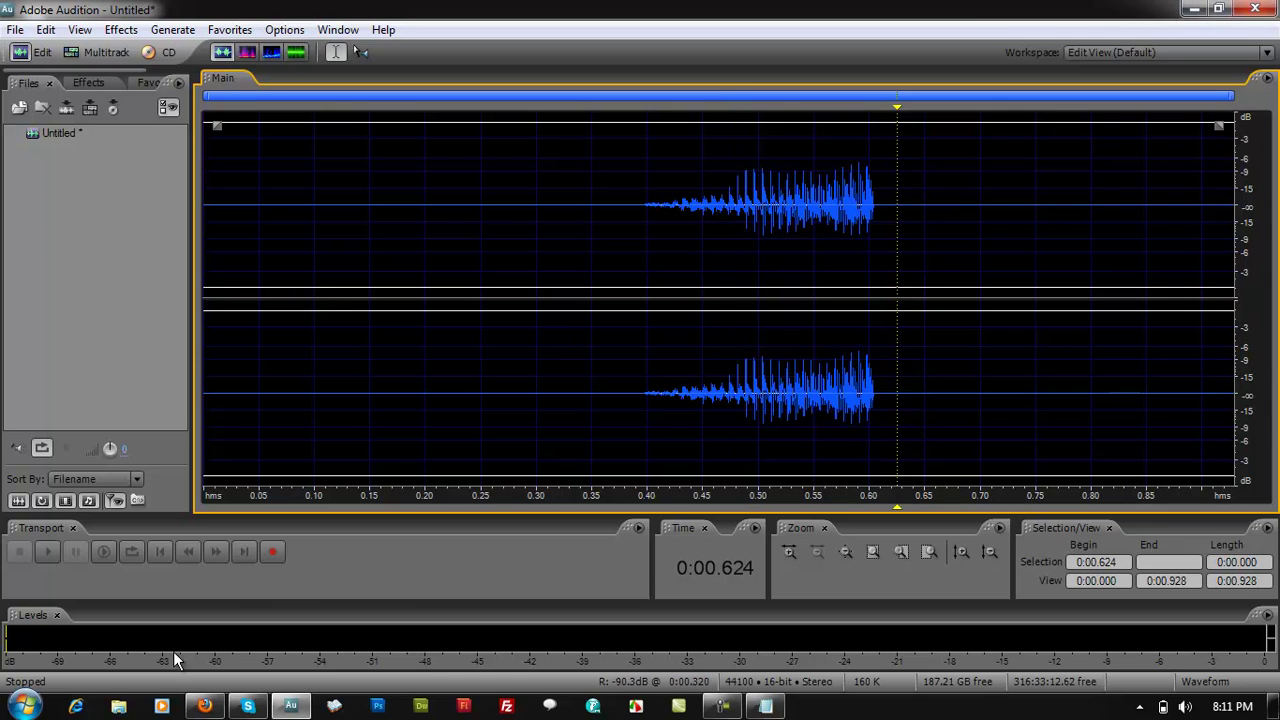
# Step: Switch to Firefox and load the noodleboss.com home page
pyautogui.click(204, 706)
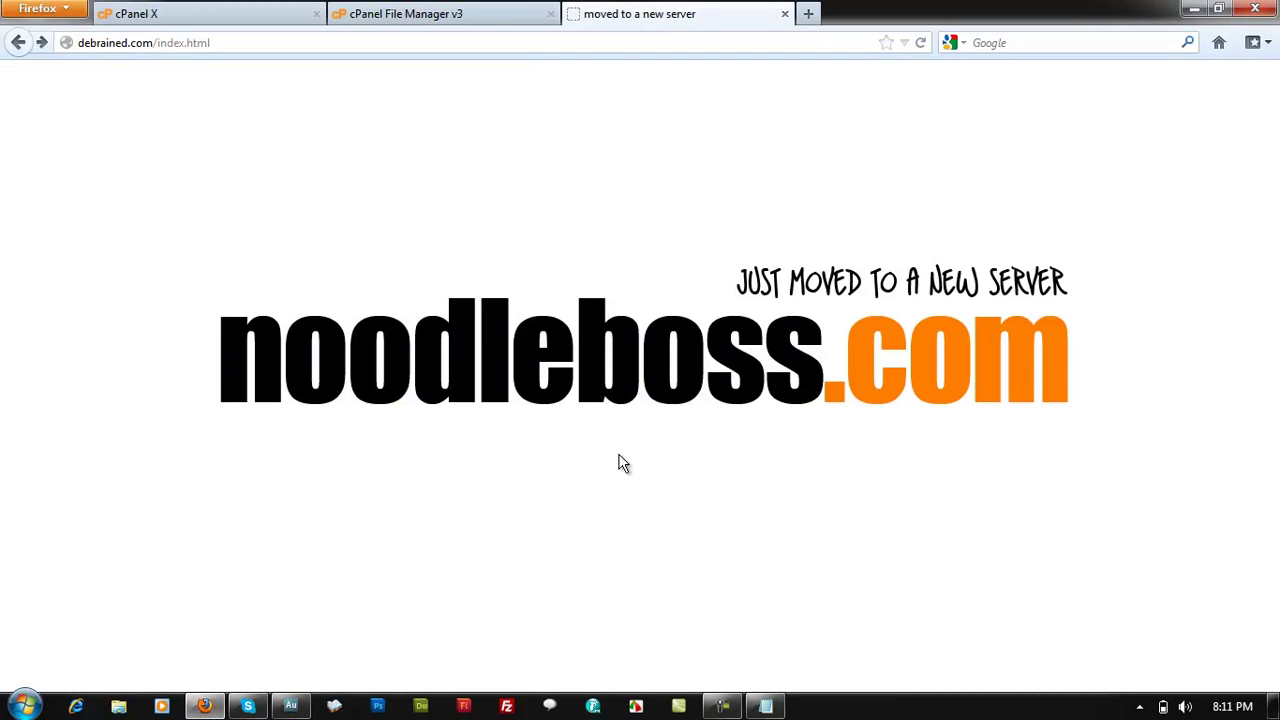
pyautogui.click(631, 394)
pyautogui.scroll(-3, 6, 414)
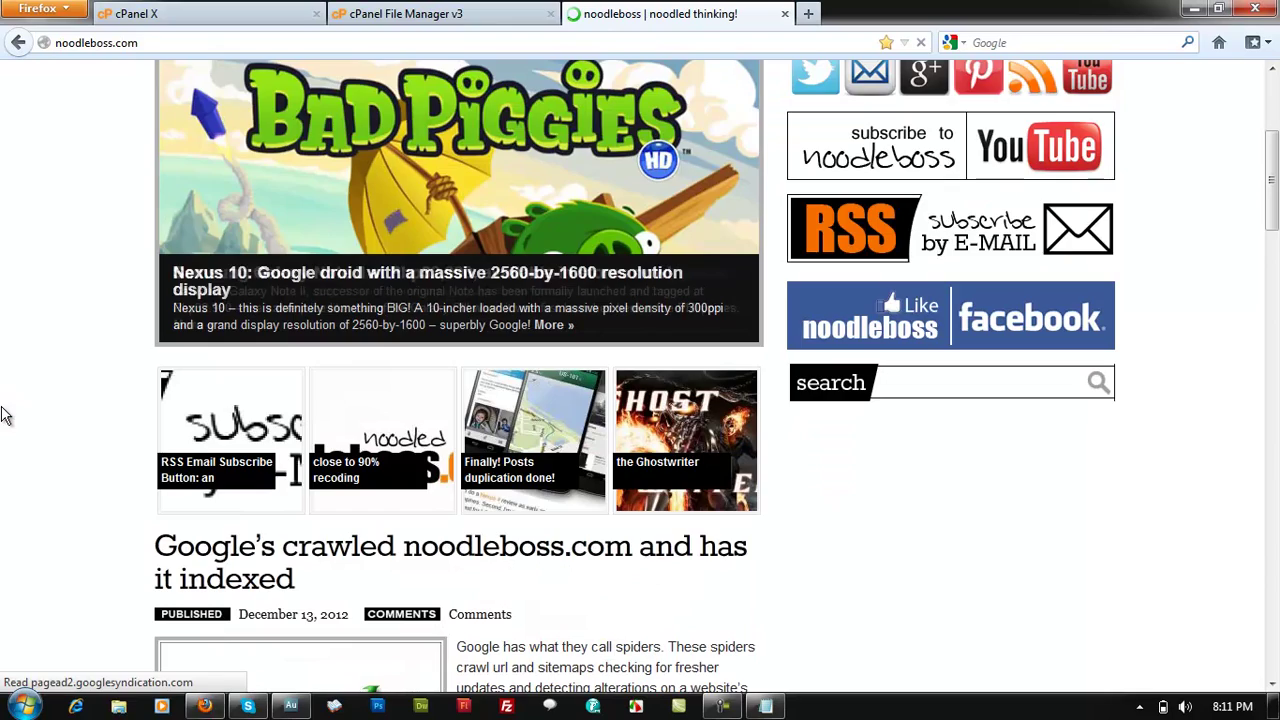
pyautogui.scroll(2, 3, 414)
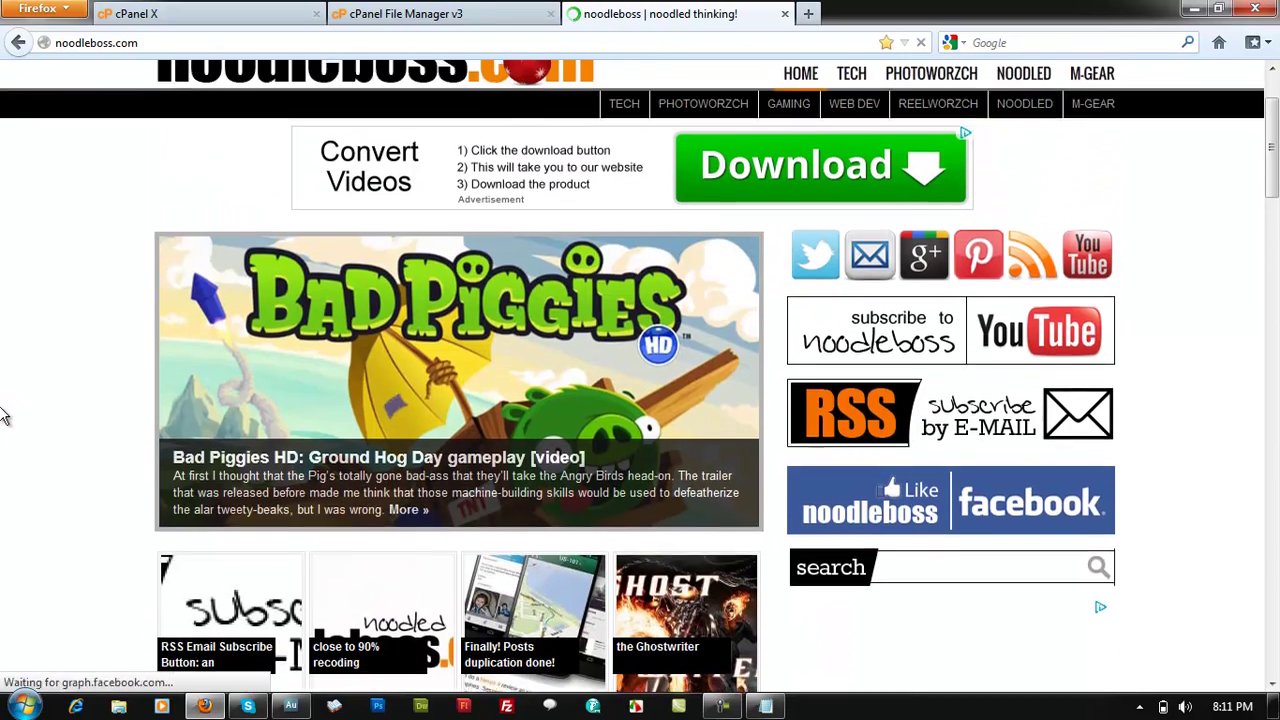